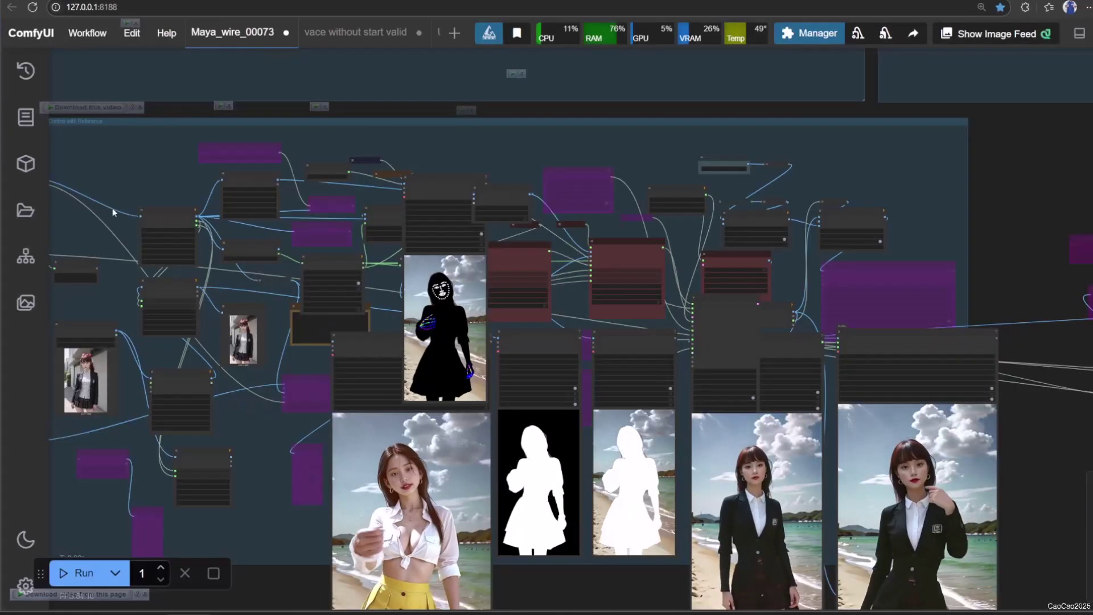
- Examine the video path String, Load Video (Path) and Resize Image v2 nodes that prepare the control video and reference image
{"action": "scroll", "coordinate": [383, 240], "scroll_direction": "up", "scroll_amount": 6}
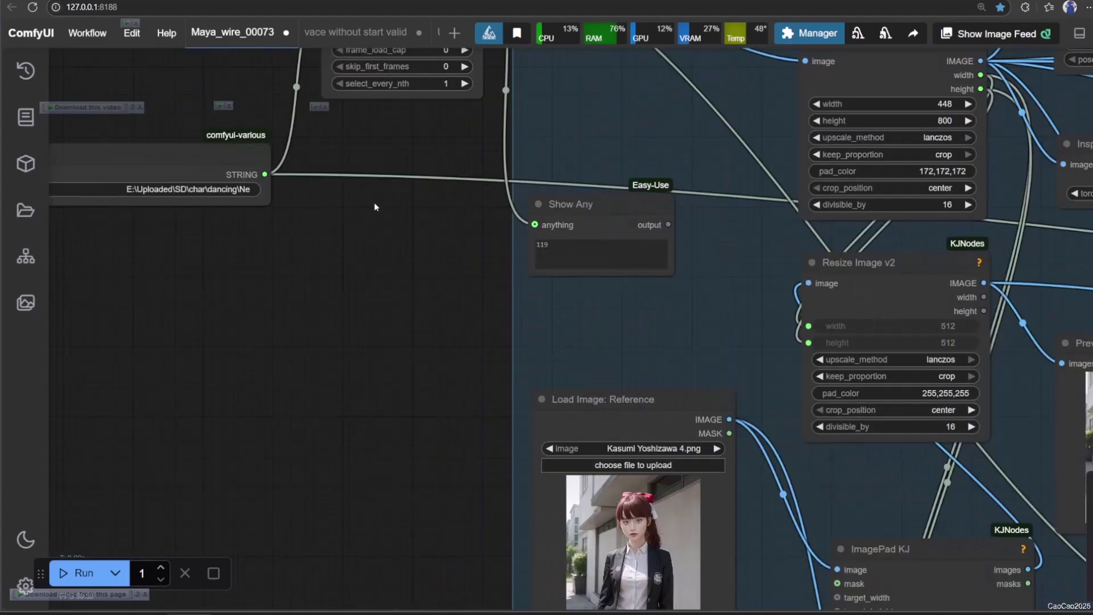
{"action": "left_click_drag", "start_coordinate": [374, 203], "coordinate": [376, 341]}
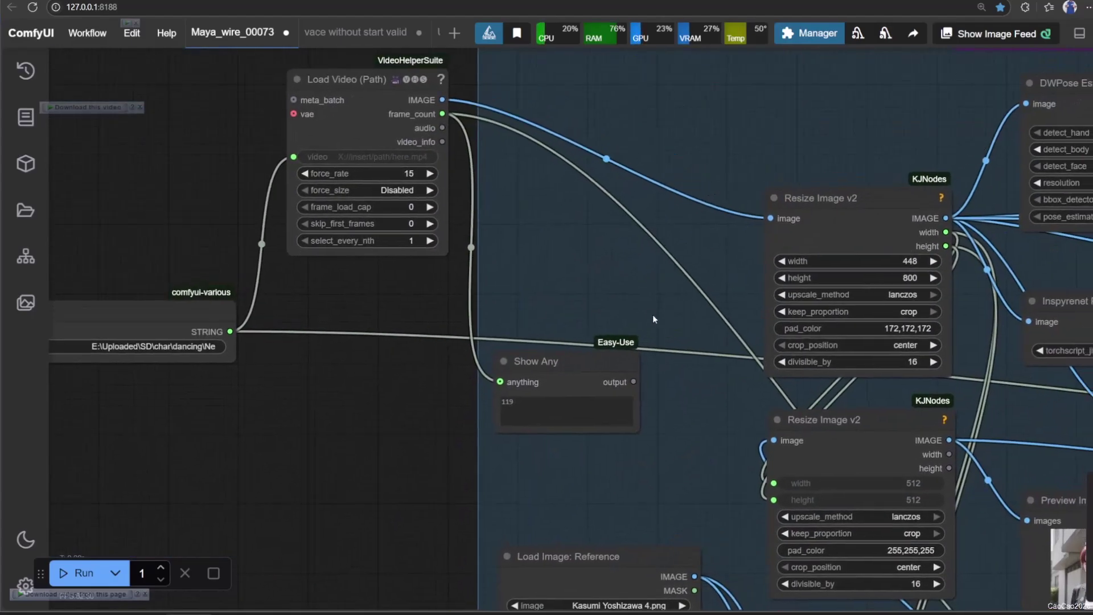
{"action": "left_click_drag", "start_coordinate": [653, 319], "coordinate": [507, 314]}
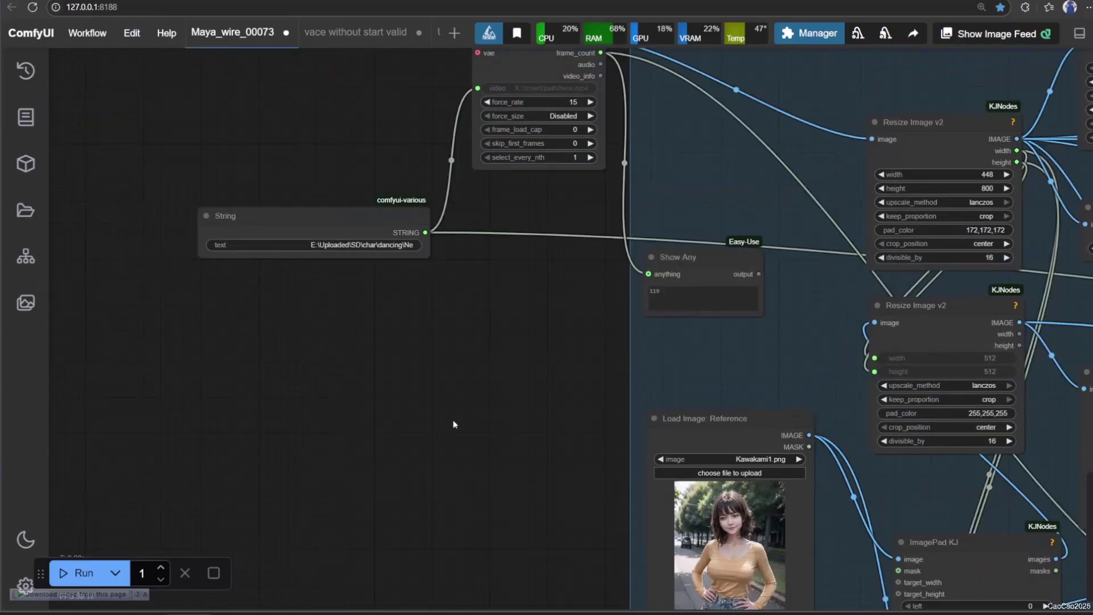
{"action": "left_click_drag", "start_coordinate": [452, 424], "coordinate": [424, 560]}
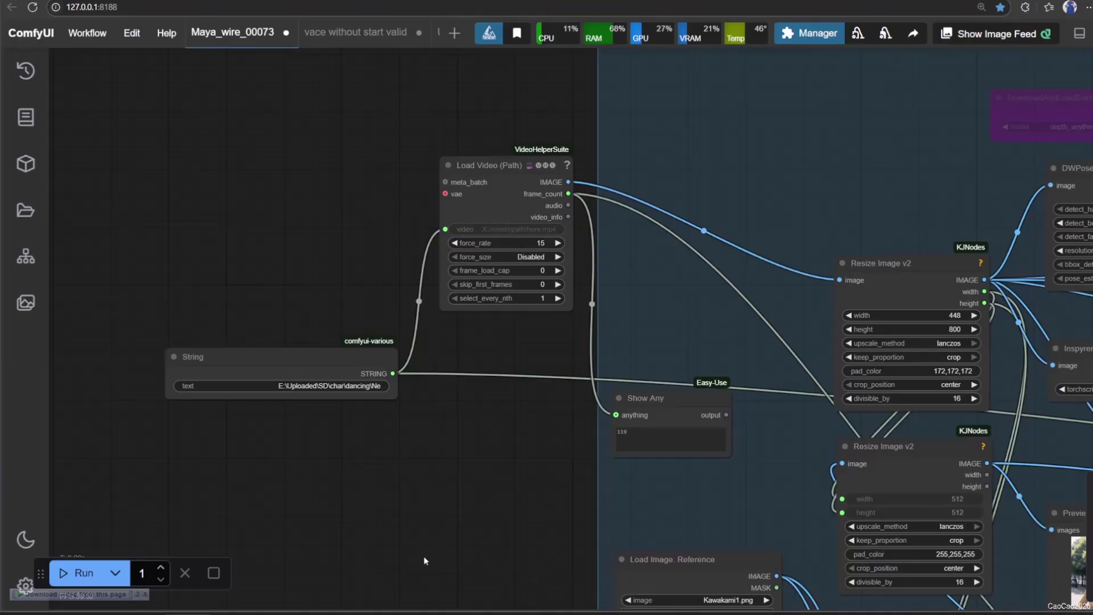
{"action": "scroll", "coordinate": [516, 380], "scroll_direction": "up", "scroll_amount": 4}
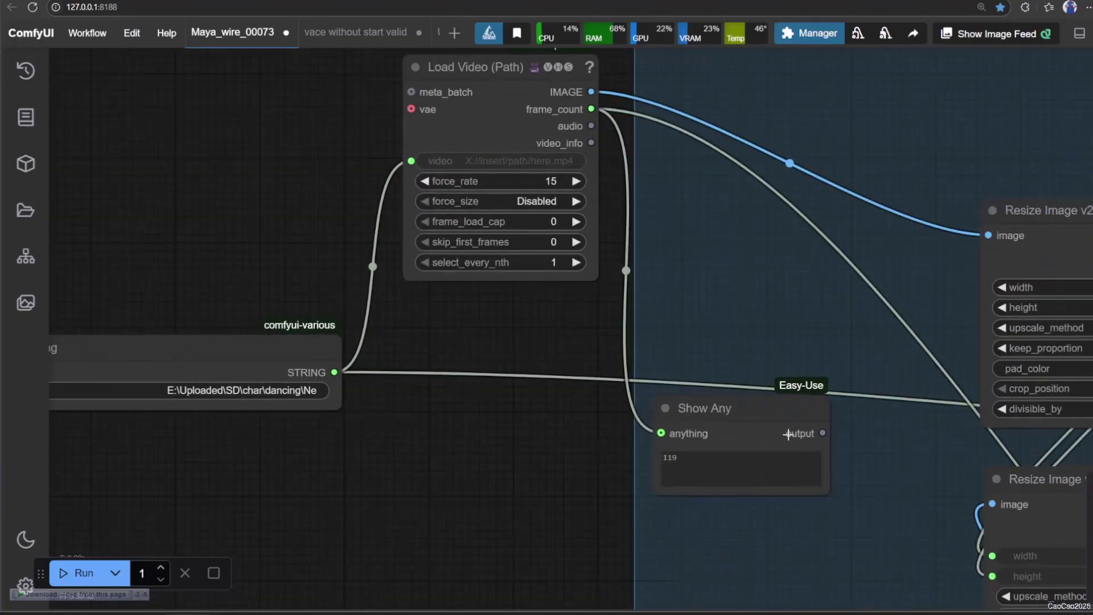
{"action": "left_click_drag", "start_coordinate": [877, 311], "coordinate": [461, 234]}
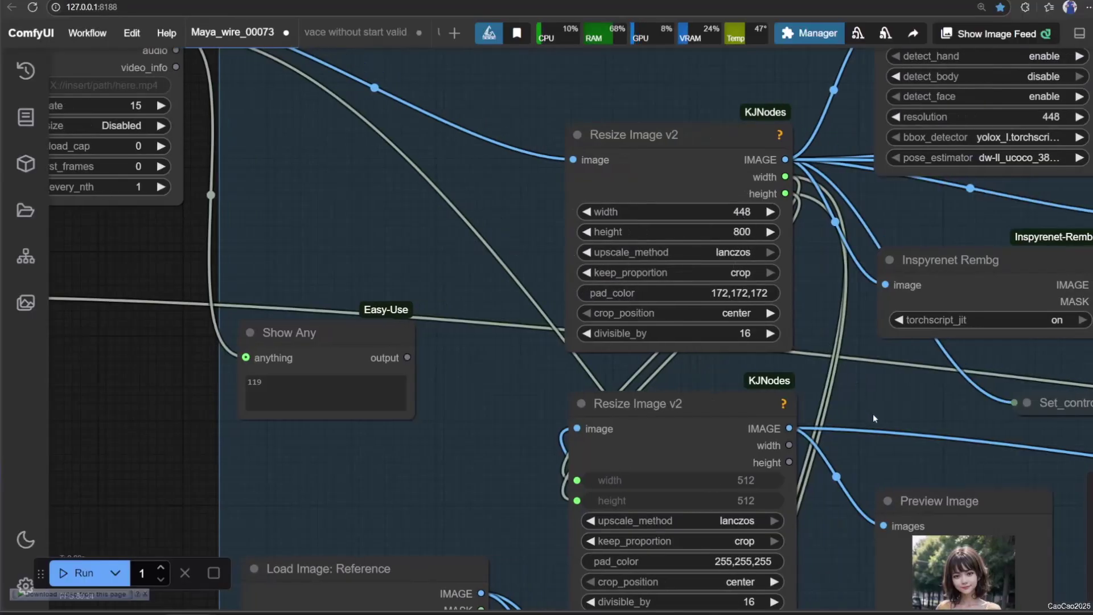
{"action": "scroll", "coordinate": [882, 405], "scroll_direction": "down", "scroll_amount": 2}
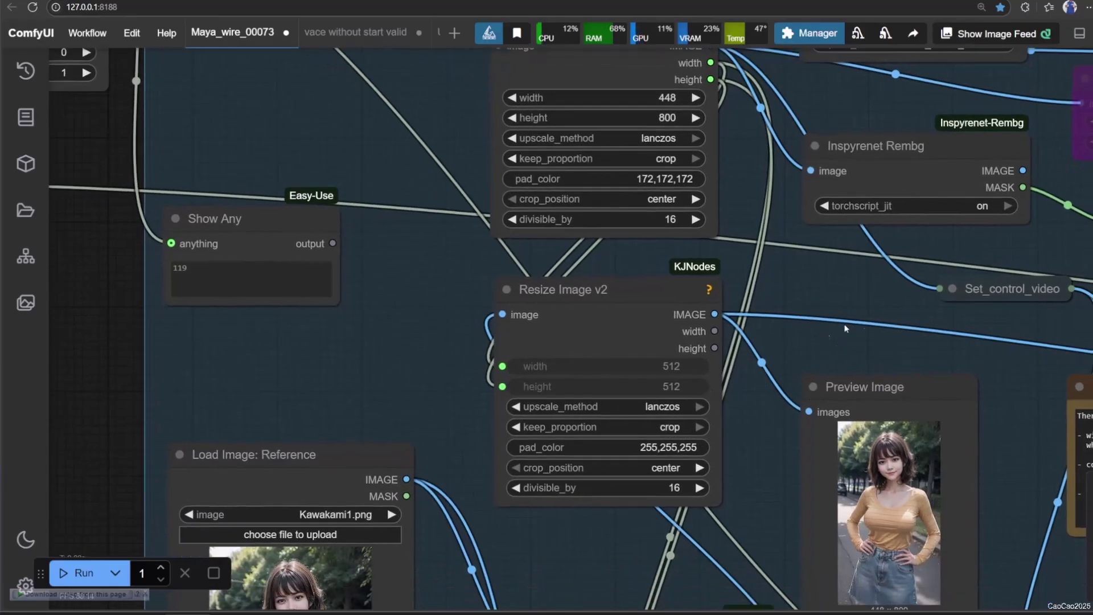
{"action": "left_click_drag", "start_coordinate": [841, 292], "coordinate": [756, 396]}
{"action": "scroll", "coordinate": [716, 308], "scroll_direction": "up", "scroll_amount": 2}
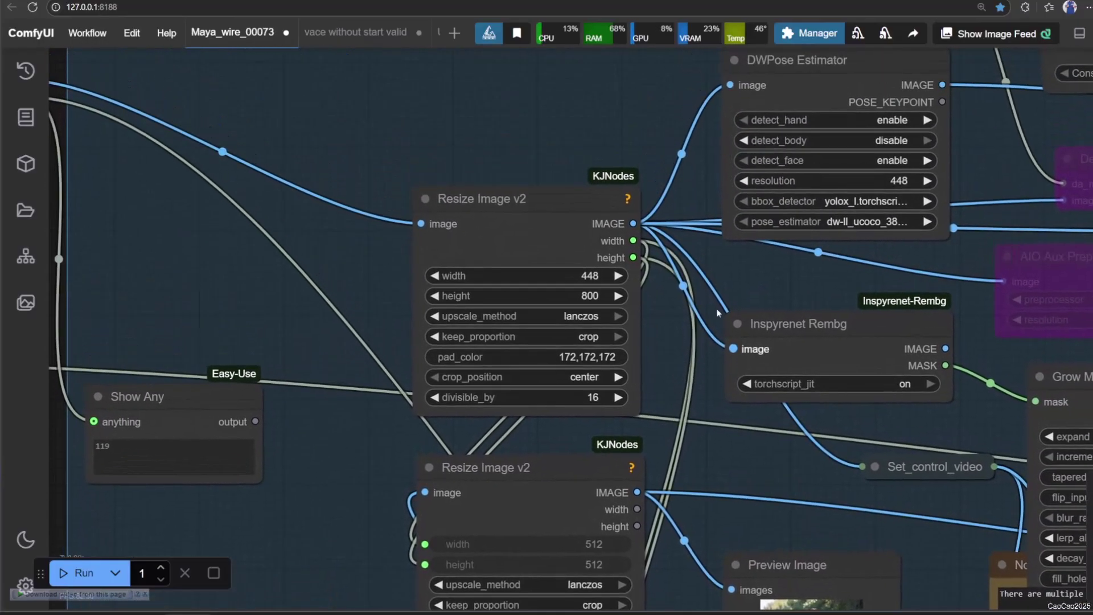
- Examine how the resized video feeds DWPose Estimator and Inspyrenet Rembg, and how the Rembg mask reaches Grow Mask With Blur
{"action": "scroll", "coordinate": [737, 250], "scroll_direction": "up", "scroll_amount": 2}
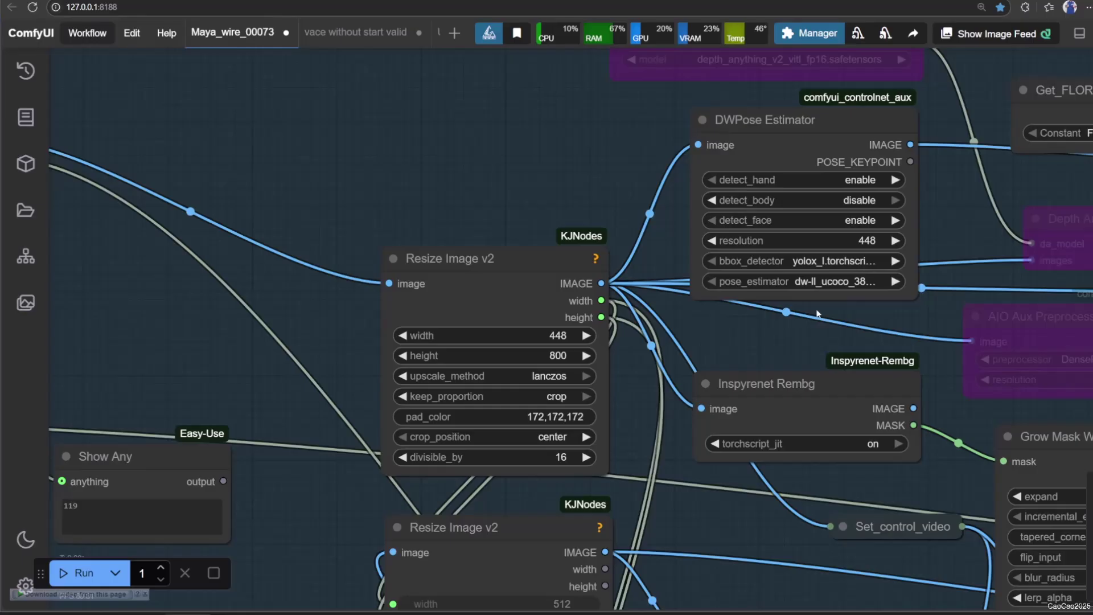
{"action": "left_click_drag", "start_coordinate": [785, 338], "coordinate": [744, 297]}
{"action": "scroll", "coordinate": [778, 359], "scroll_direction": "up", "scroll_amount": 3}
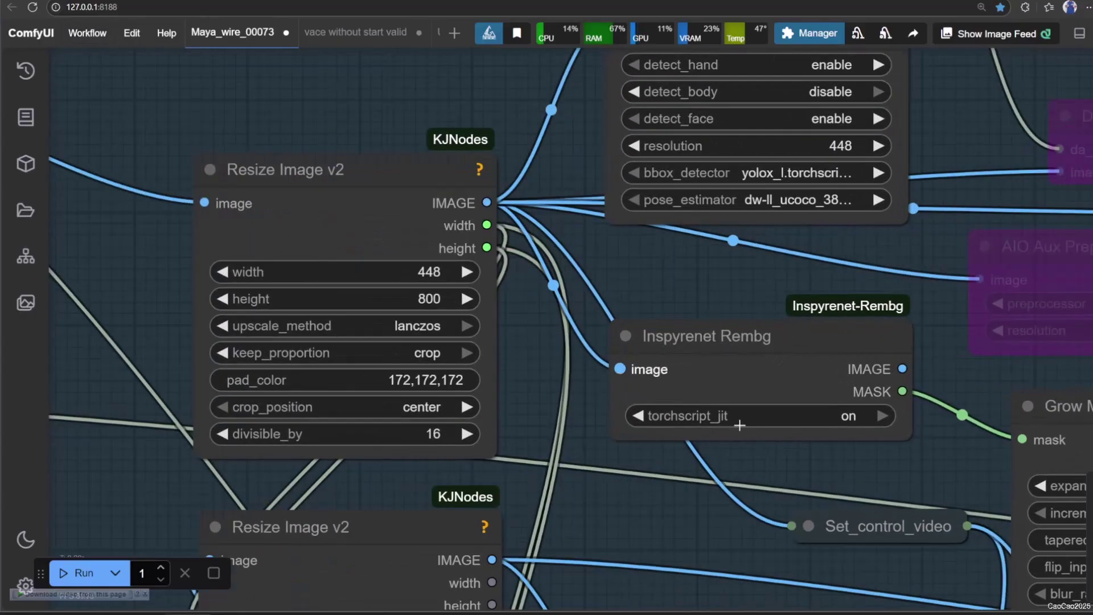
{"action": "left_click_drag", "start_coordinate": [907, 449], "coordinate": [905, 446]}
{"action": "left_click_drag", "start_coordinate": [986, 465], "coordinate": [652, 313]}
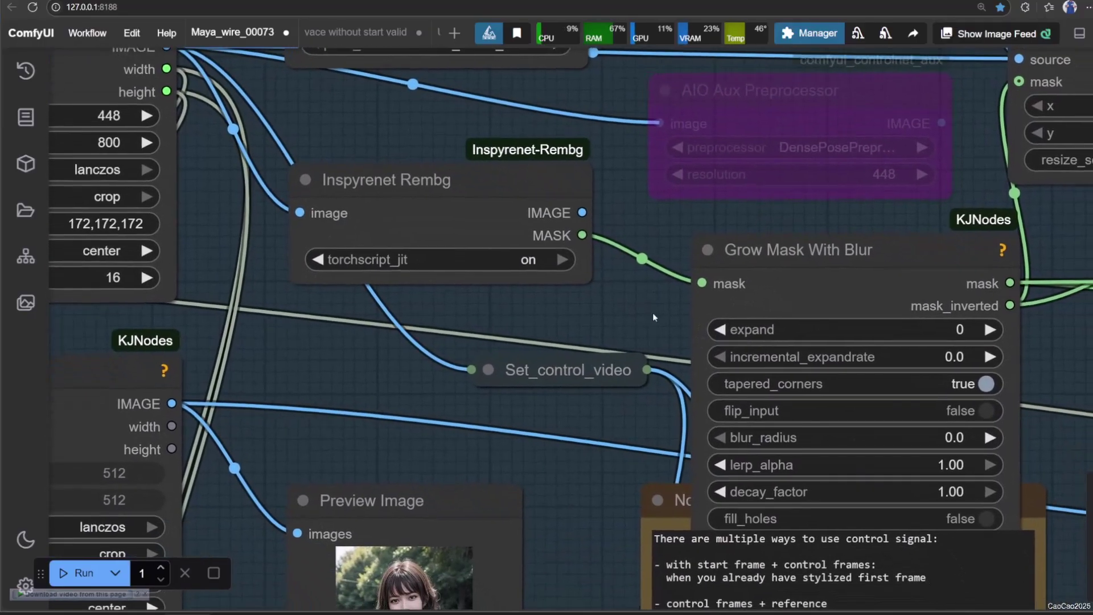
{"action": "scroll", "coordinate": [840, 221], "scroll_direction": "down", "scroll_amount": 2}
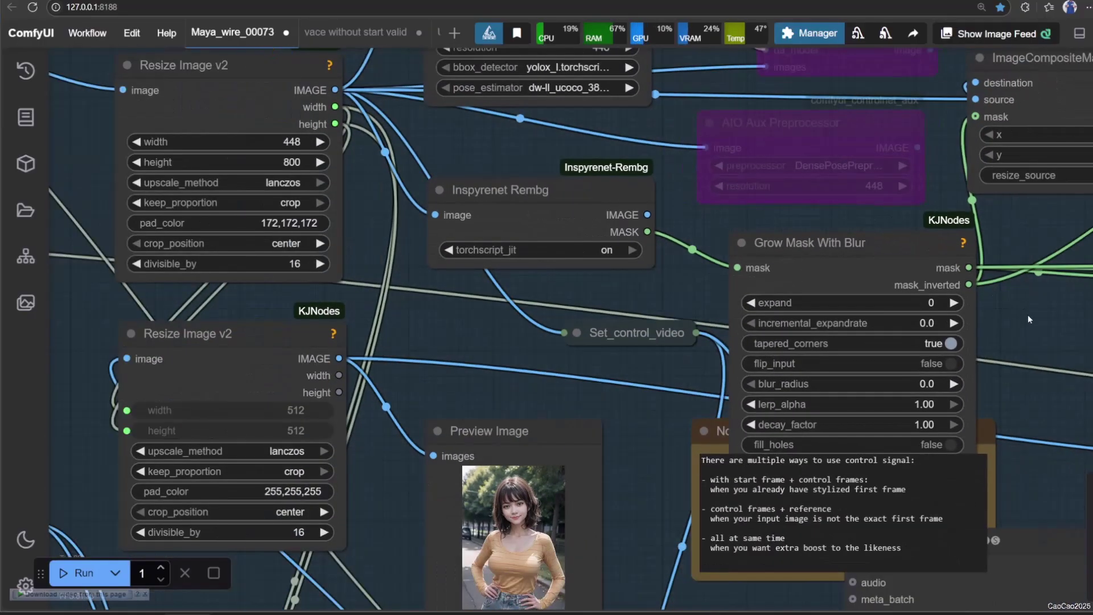
{"action": "left_click_drag", "start_coordinate": [1028, 316], "coordinate": [810, 411]}
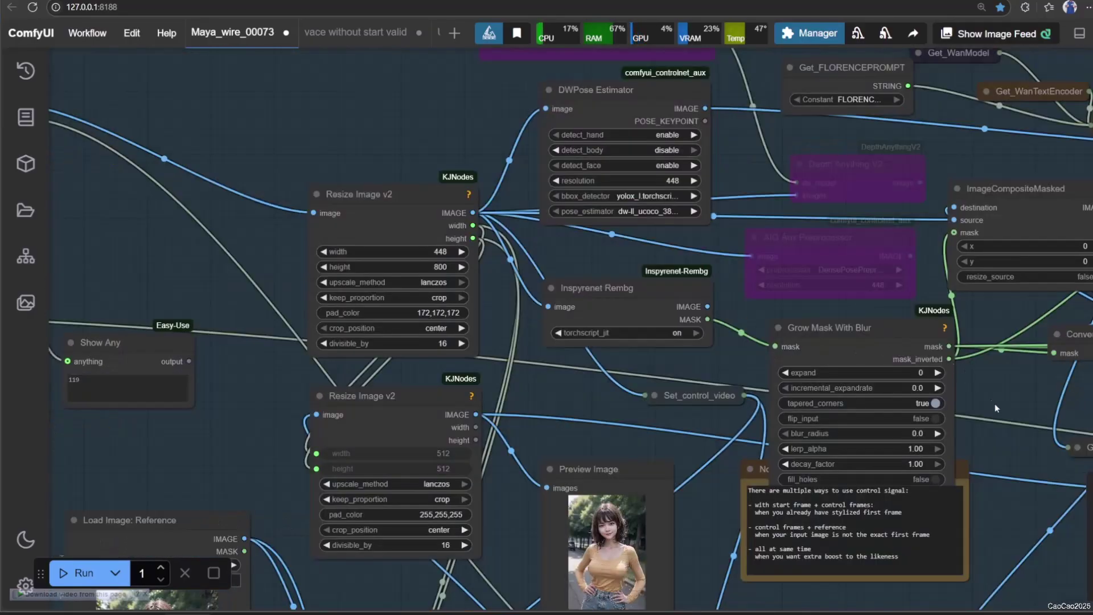
{"action": "left_click_drag", "start_coordinate": [1000, 410], "coordinate": [670, 458]}
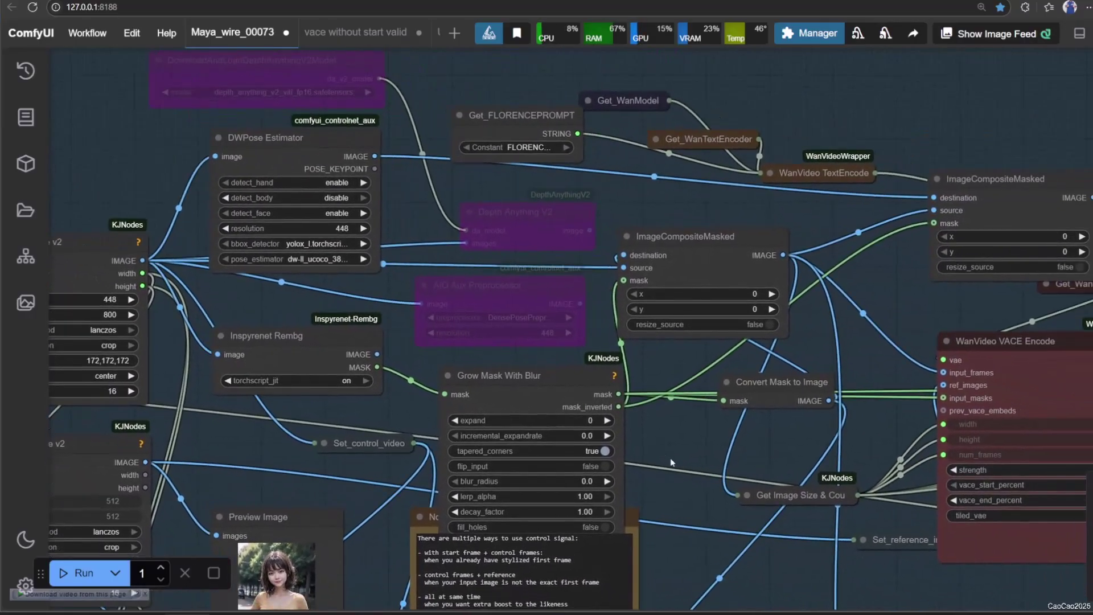
- Shift the Grow Mask With Blur node slightly left and the Convert Mask to Image node slightly left and down
{"action": "left_click", "coordinate": [544, 376]}
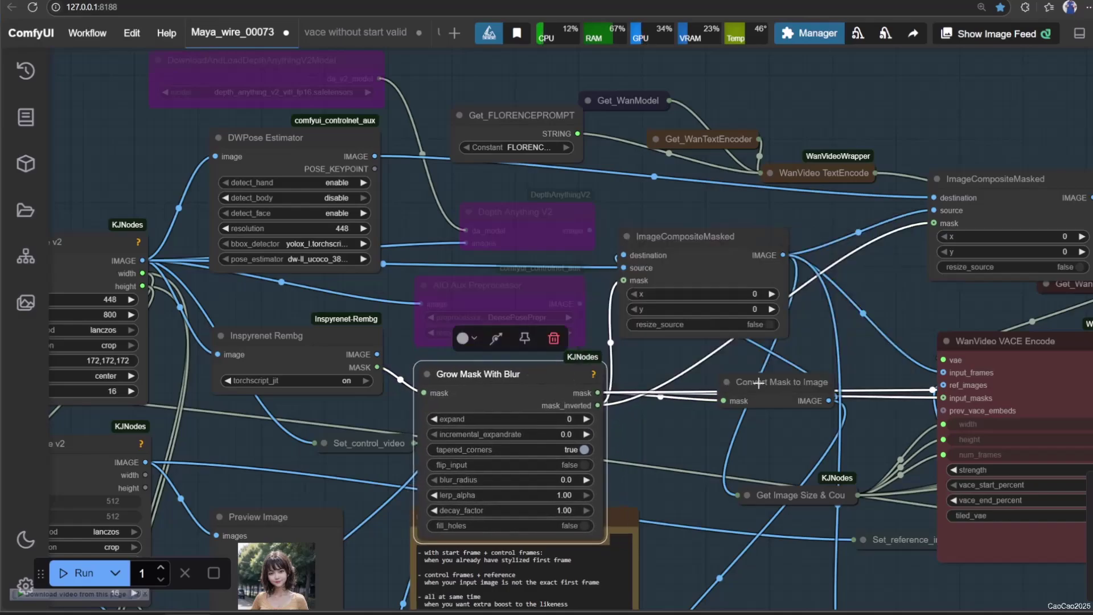
{"action": "left_click_drag", "start_coordinate": [757, 391], "coordinate": [731, 410]}
- Follow the Convert Mask to Image output to its Video Combine node and compare the source, mask, masked and pose previews
{"action": "left_click_drag", "start_coordinate": [681, 459], "coordinate": [773, 220]}
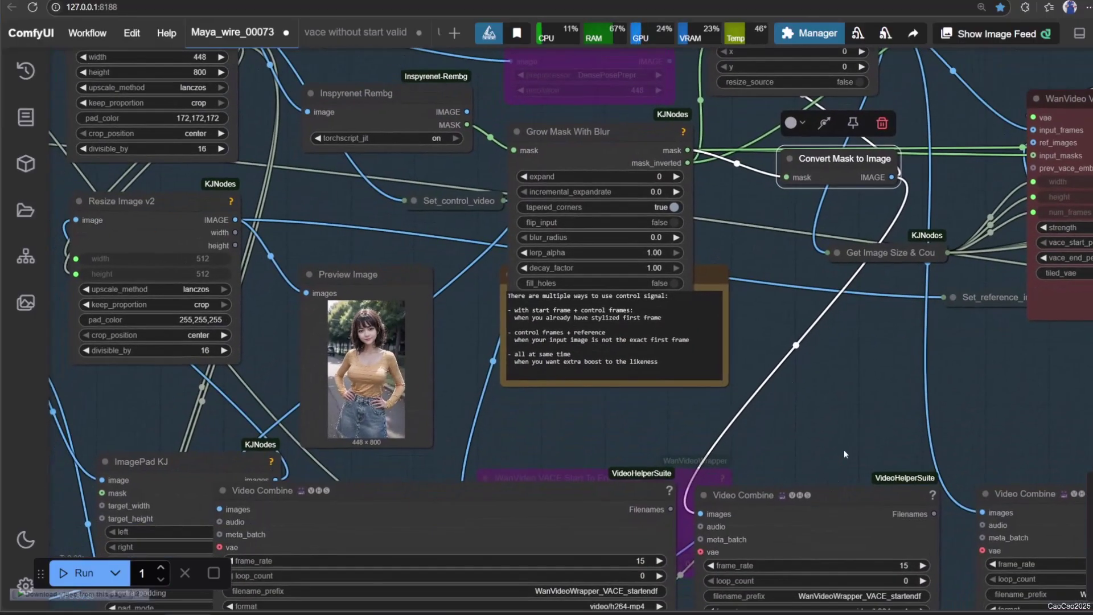
{"action": "left_click_drag", "start_coordinate": [845, 450], "coordinate": [861, 103]}
{"action": "scroll", "coordinate": [842, 148], "scroll_direction": "down", "scroll_amount": 4}
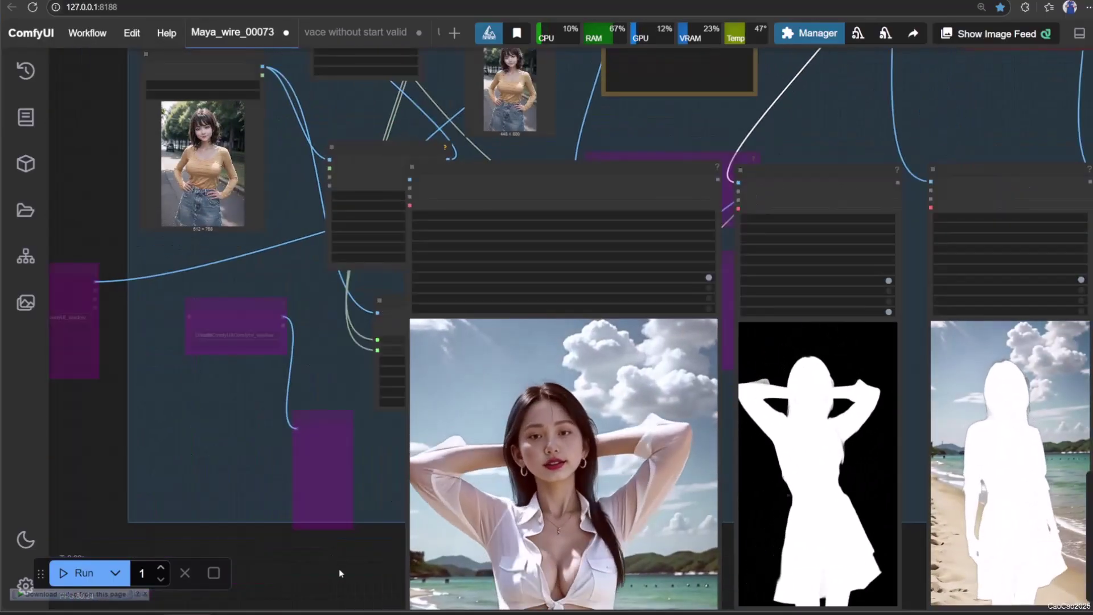
{"action": "left_click_drag", "start_coordinate": [339, 572], "coordinate": [190, 419]}
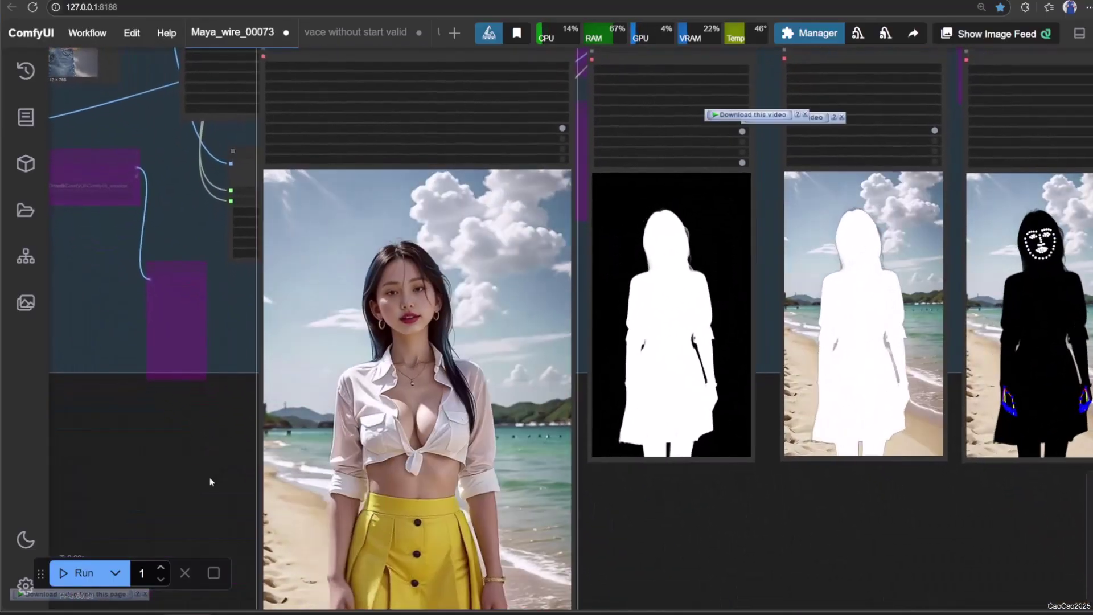
{"action": "left_click_drag", "start_coordinate": [689, 536], "coordinate": [727, 455]}
{"action": "scroll", "coordinate": [694, 541], "scroll_direction": "up", "scroll_amount": 5}
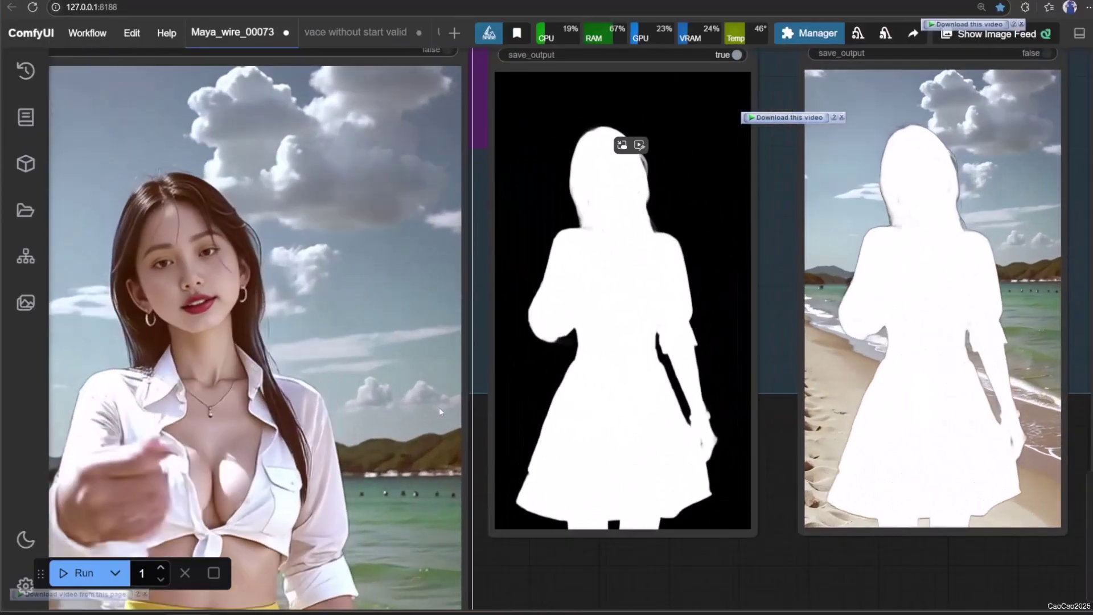
{"action": "scroll", "coordinate": [552, 514], "scroll_direction": "down", "scroll_amount": 5}
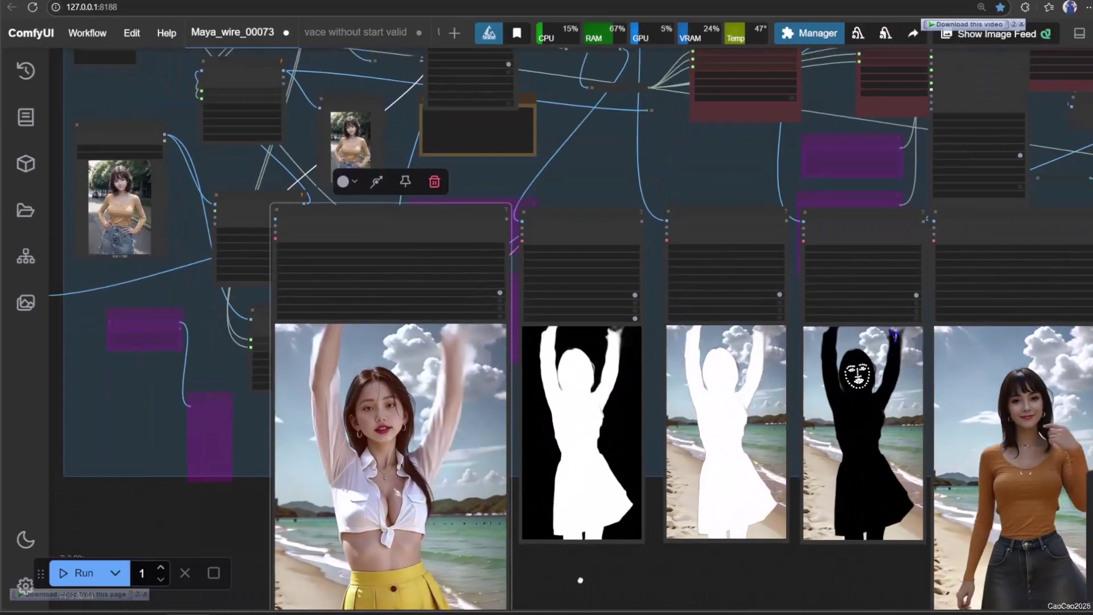
{"action": "left_click_drag", "start_coordinate": [580, 579], "coordinate": [591, 612]}
{"action": "left_click_drag", "start_coordinate": [612, 260], "coordinate": [660, 430]}
- Move the Convert Mask to Image node a little lower, below the mask links running to WanVideo VACE Encode
{"action": "scroll", "coordinate": [639, 263], "scroll_direction": "up", "scroll_amount": 2}
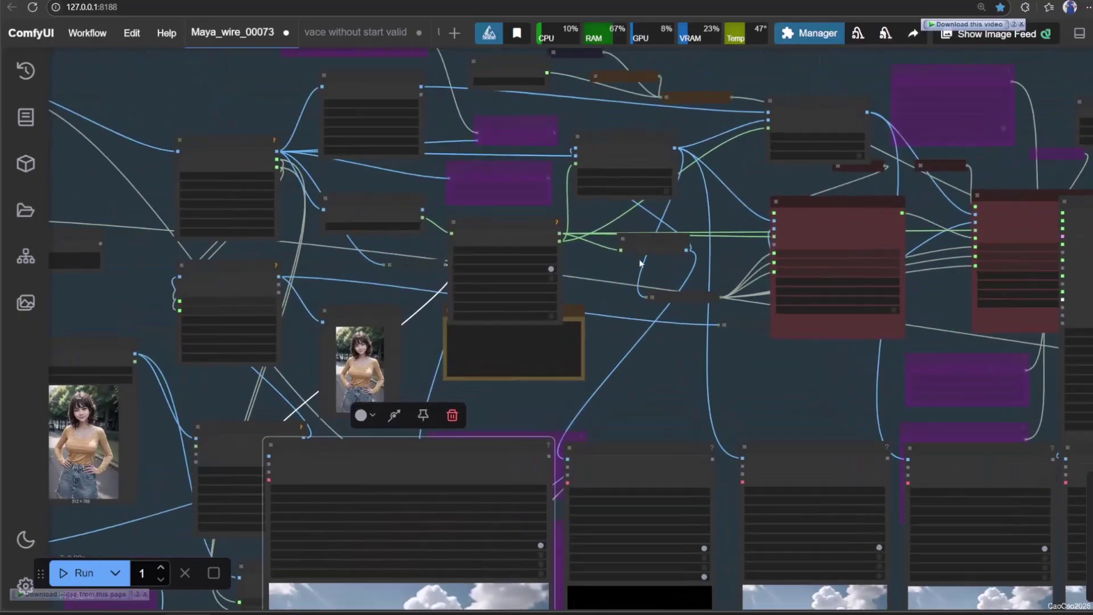
{"action": "scroll", "coordinate": [640, 263], "scroll_direction": "up", "scroll_amount": 5}
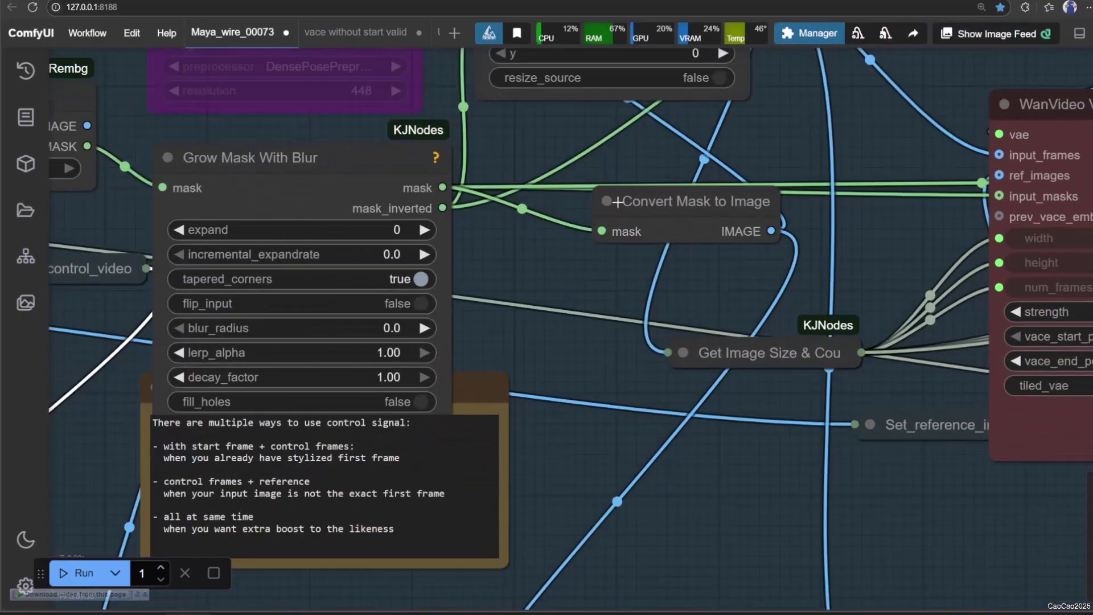
{"action": "left_click_drag", "start_coordinate": [617, 202], "coordinate": [592, 240]}
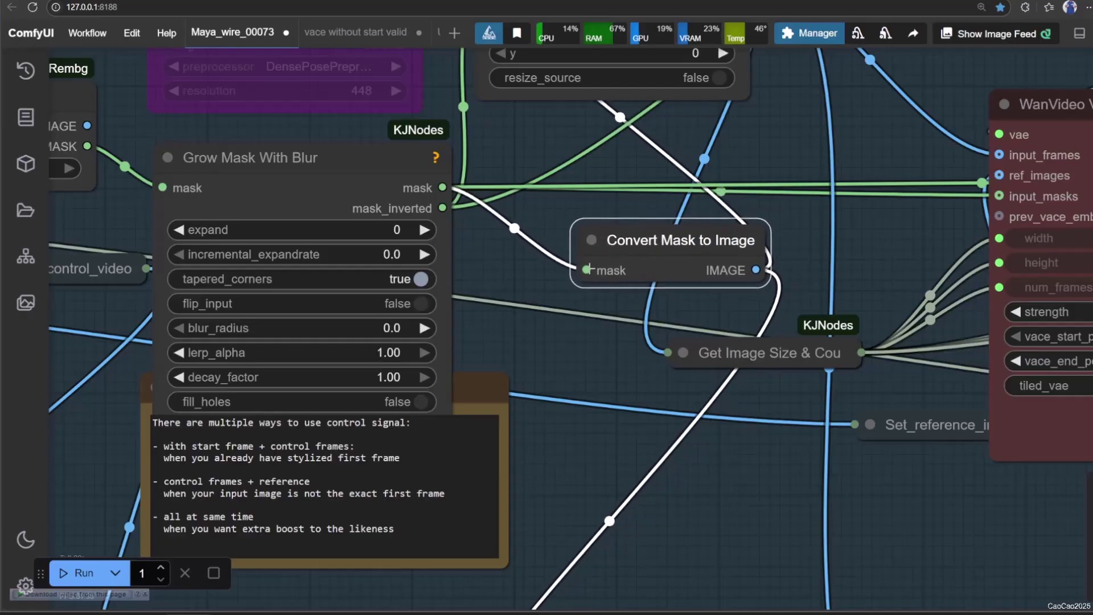
- Trace the destination, source and mask inputs of the first ImageCompositeMasked node and check the masked video preview
{"action": "left_click_drag", "start_coordinate": [543, 326], "coordinate": [678, 562]}
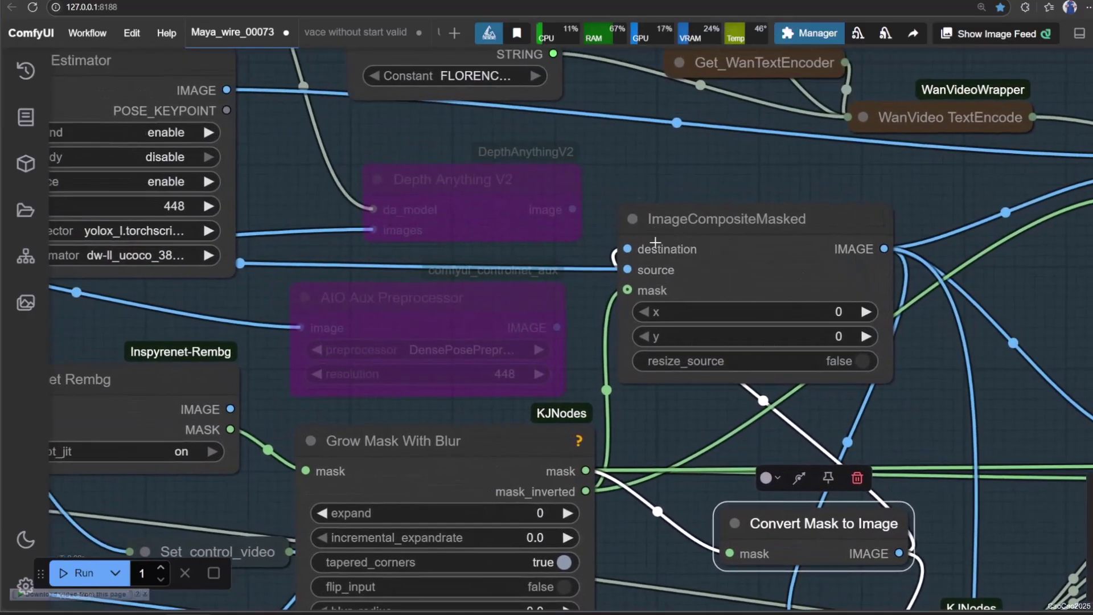
{"action": "left_click_drag", "start_coordinate": [587, 361], "coordinate": [626, 357]}
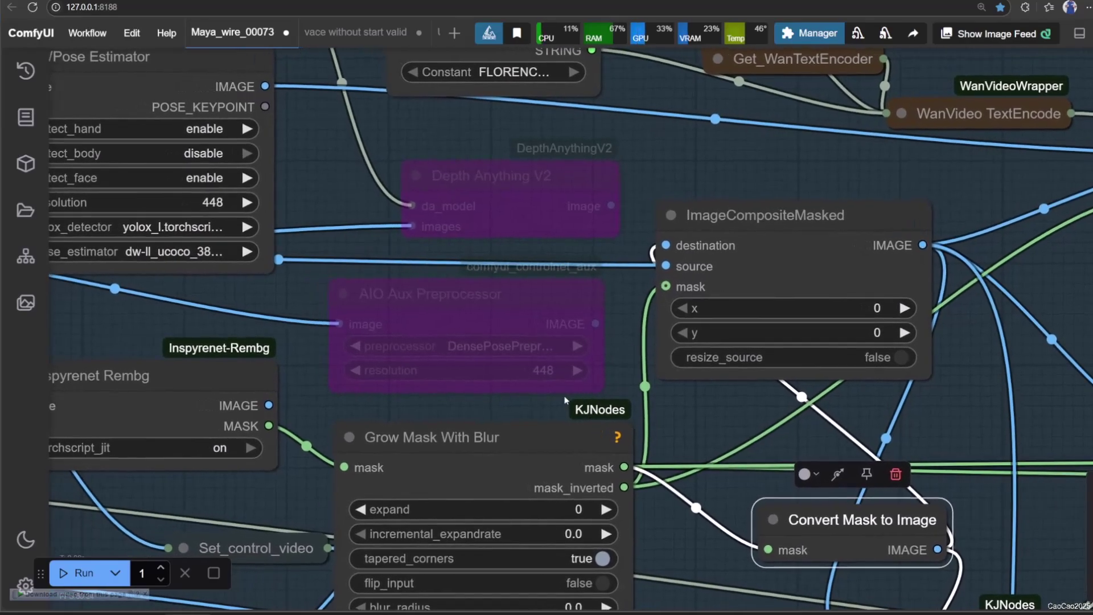
{"action": "left_click_drag", "start_coordinate": [556, 397], "coordinate": [882, 409]}
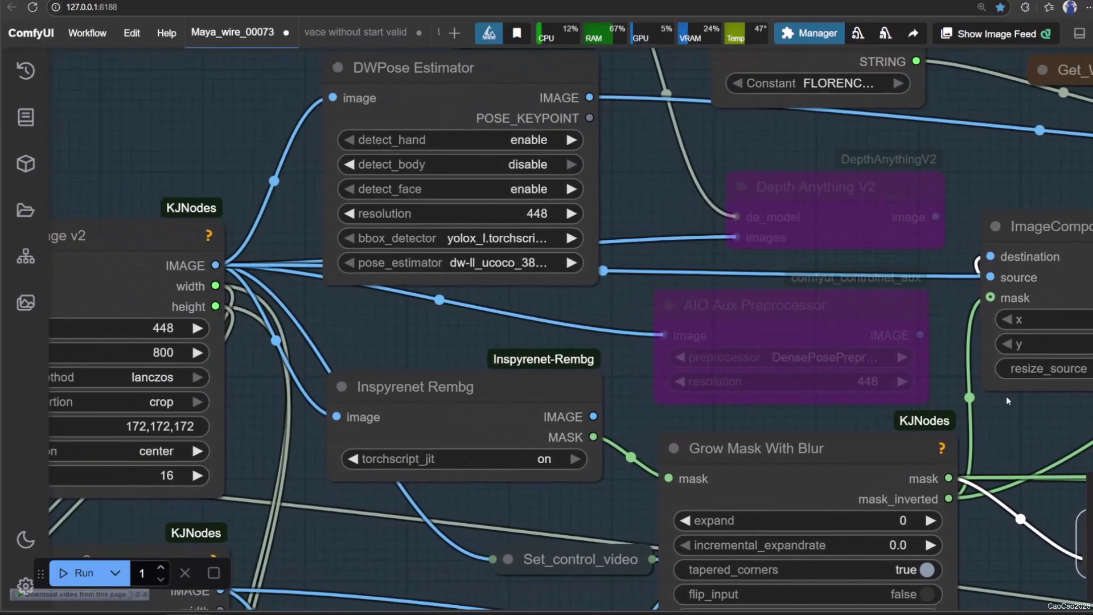
{"action": "left_click_drag", "start_coordinate": [1006, 395], "coordinate": [805, 389]}
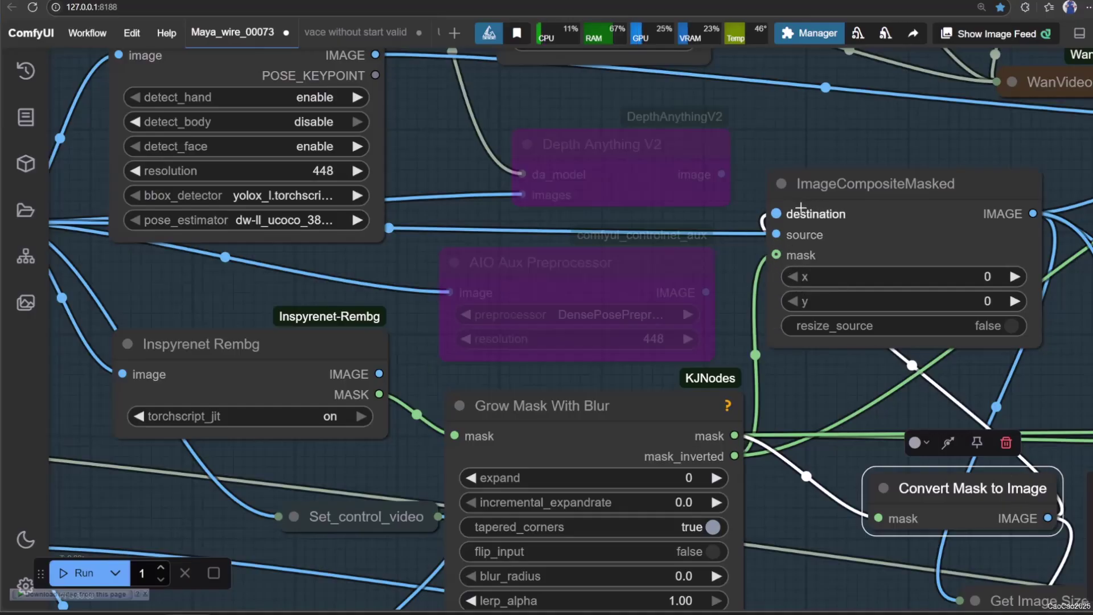
{"action": "left_click_drag", "start_coordinate": [863, 378], "coordinate": [794, 217]}
{"action": "left_click_drag", "start_coordinate": [893, 472], "coordinate": [945, 52]}
{"action": "scroll", "coordinate": [904, 387], "scroll_direction": "down", "scroll_amount": 1}
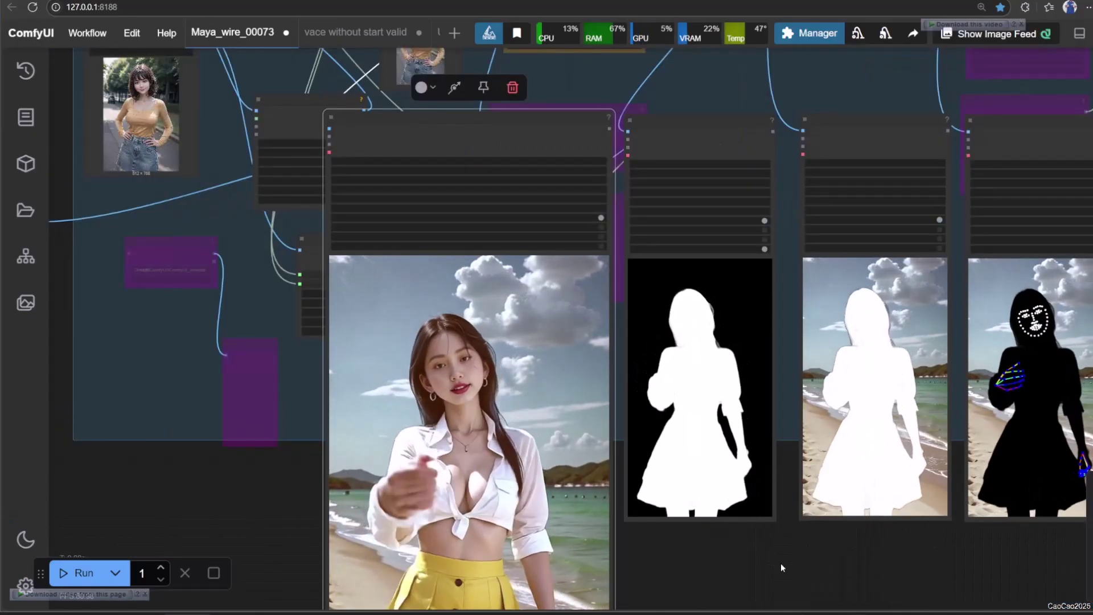
{"action": "left_click", "coordinate": [841, 535]}
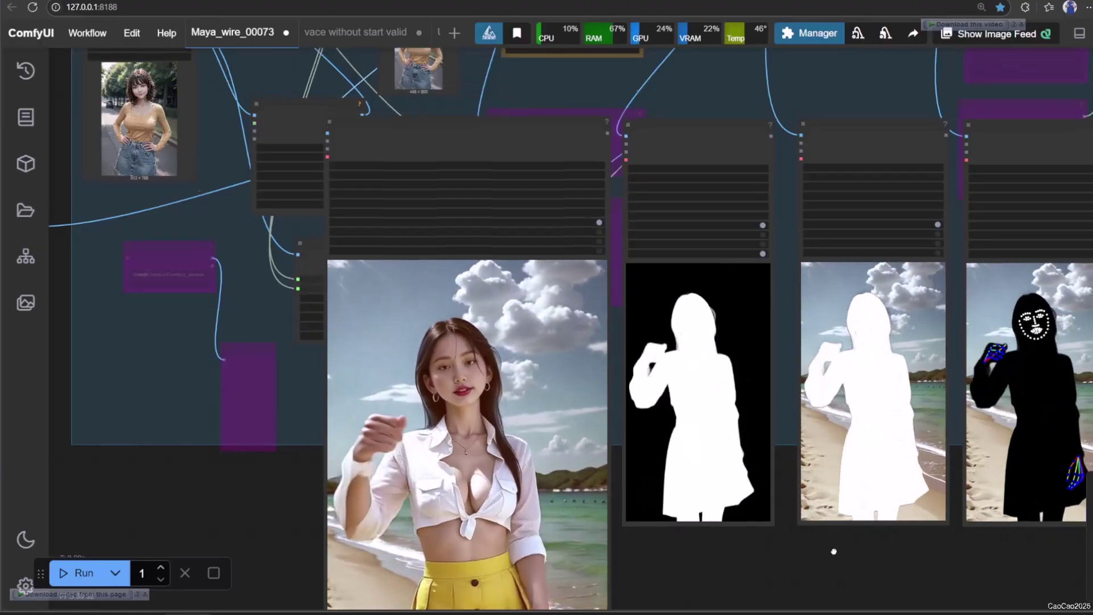
- Examine how the masked frames, masks and reference images feed the two chained WanVideo VACE Encode nodes
{"action": "scroll", "coordinate": [930, 264], "scroll_direction": "up", "scroll_amount": 3}
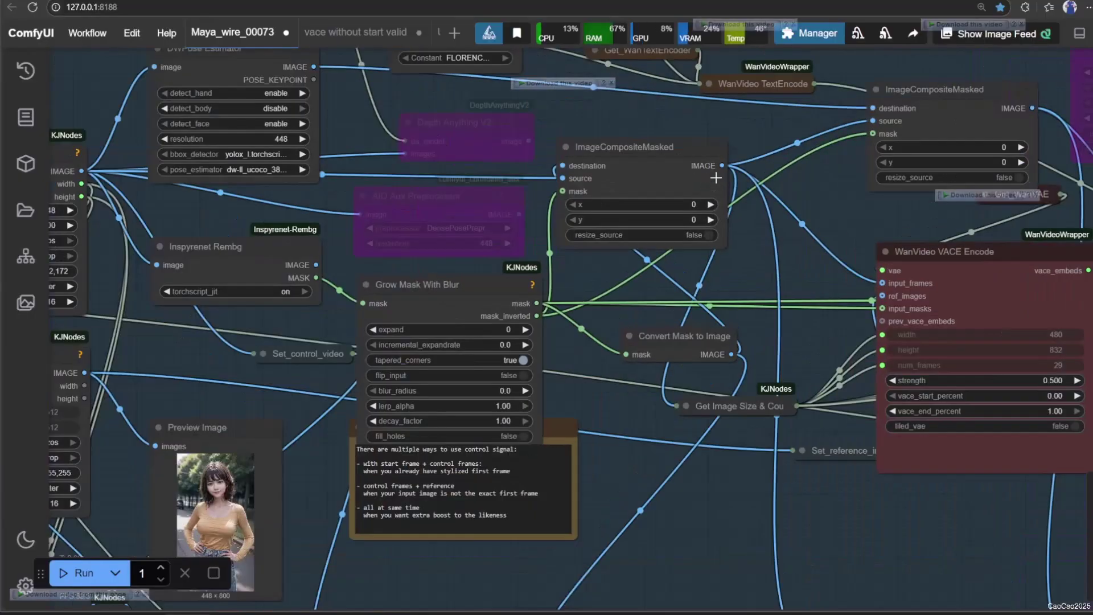
{"action": "scroll", "coordinate": [947, 361], "scroll_direction": "up", "scroll_amount": 6}
{"action": "left_click_drag", "start_coordinate": [947, 361], "coordinate": [643, 210]}
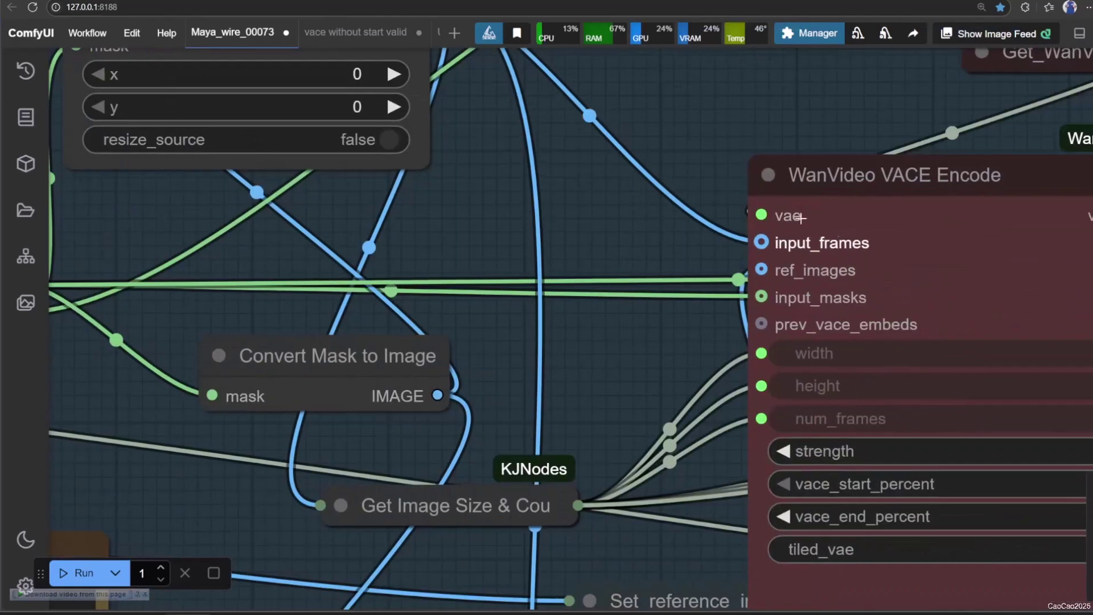
{"action": "left_click_drag", "start_coordinate": [690, 246], "coordinate": [772, 323]}
{"action": "scroll", "coordinate": [733, 302], "scroll_direction": "down", "scroll_amount": 2}
{"action": "left_click_drag", "start_coordinate": [718, 292], "coordinate": [771, 297]}
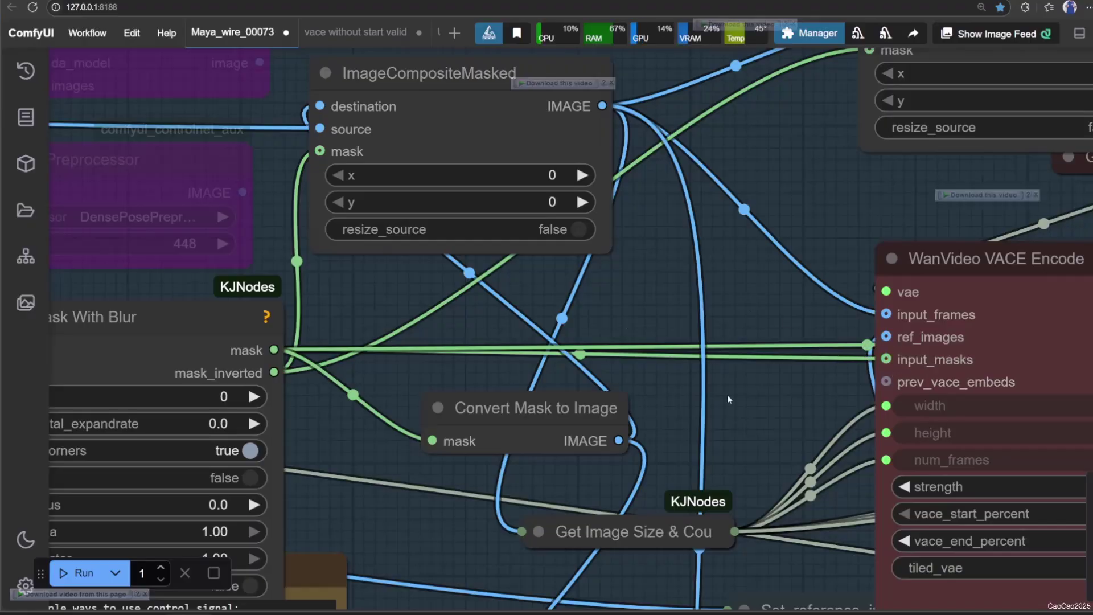
{"action": "left_click_drag", "start_coordinate": [726, 395], "coordinate": [203, 348]}
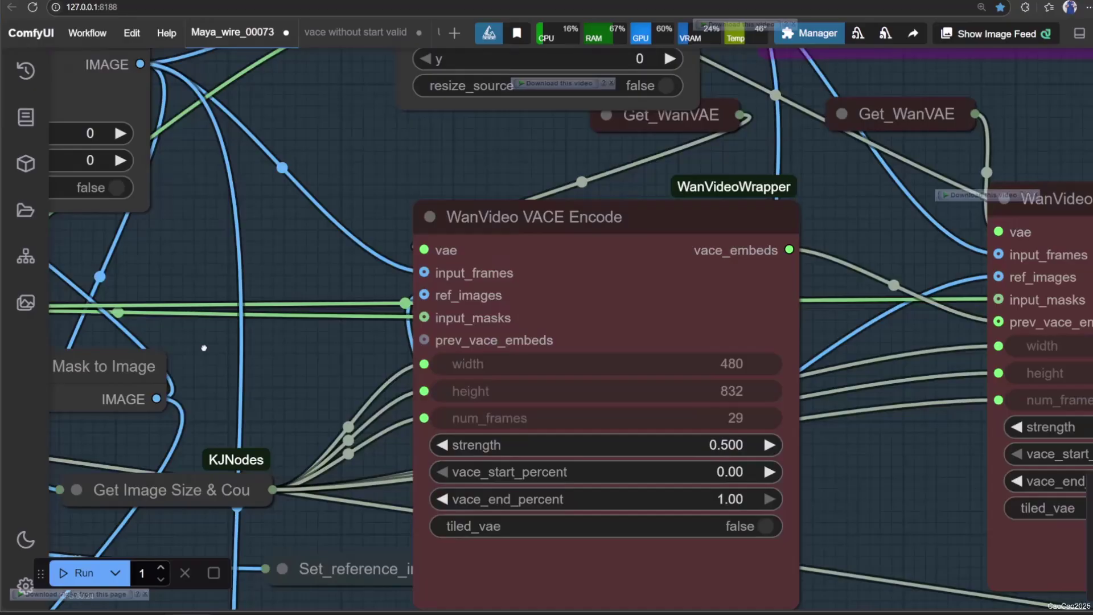
{"action": "left_click_drag", "start_coordinate": [203, 348], "coordinate": [125, 339]}
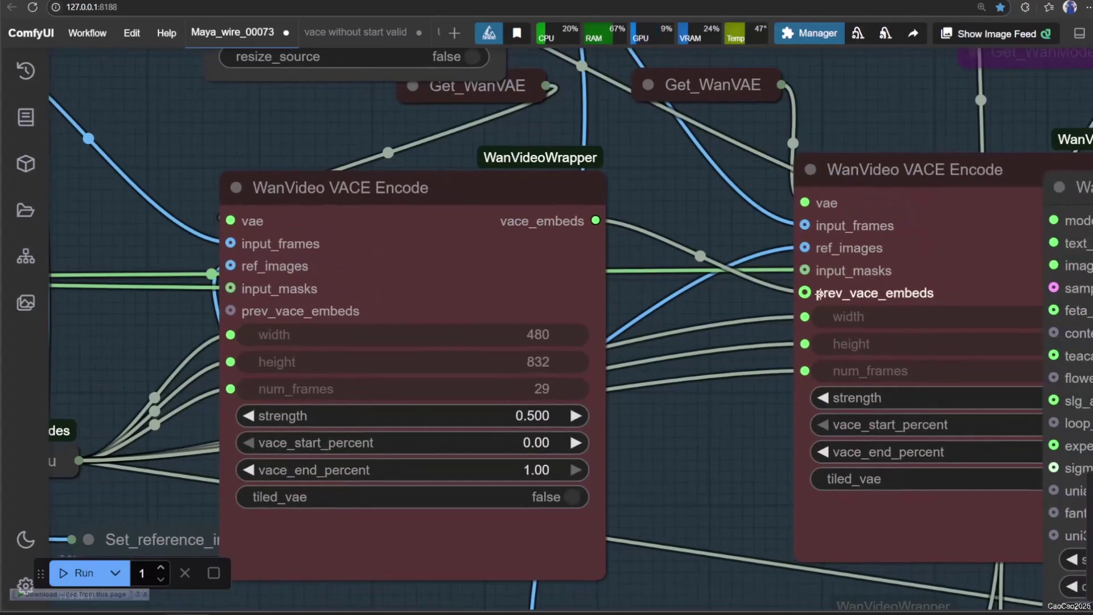
{"action": "left_click_drag", "start_coordinate": [722, 423], "coordinate": [701, 464]}
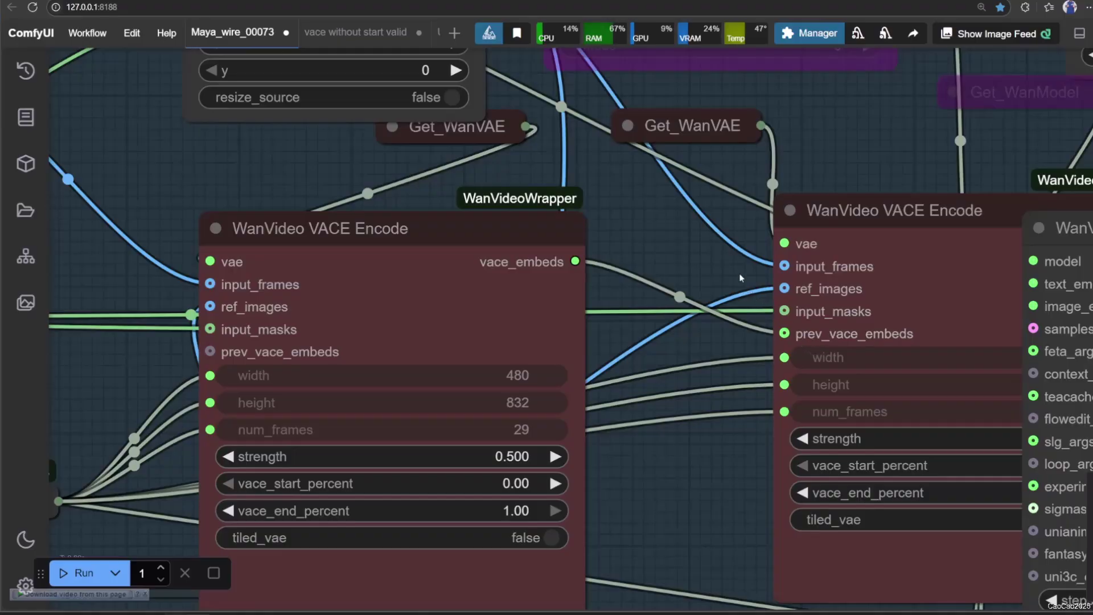
{"action": "left_click_drag", "start_coordinate": [715, 258], "coordinate": [758, 349]}
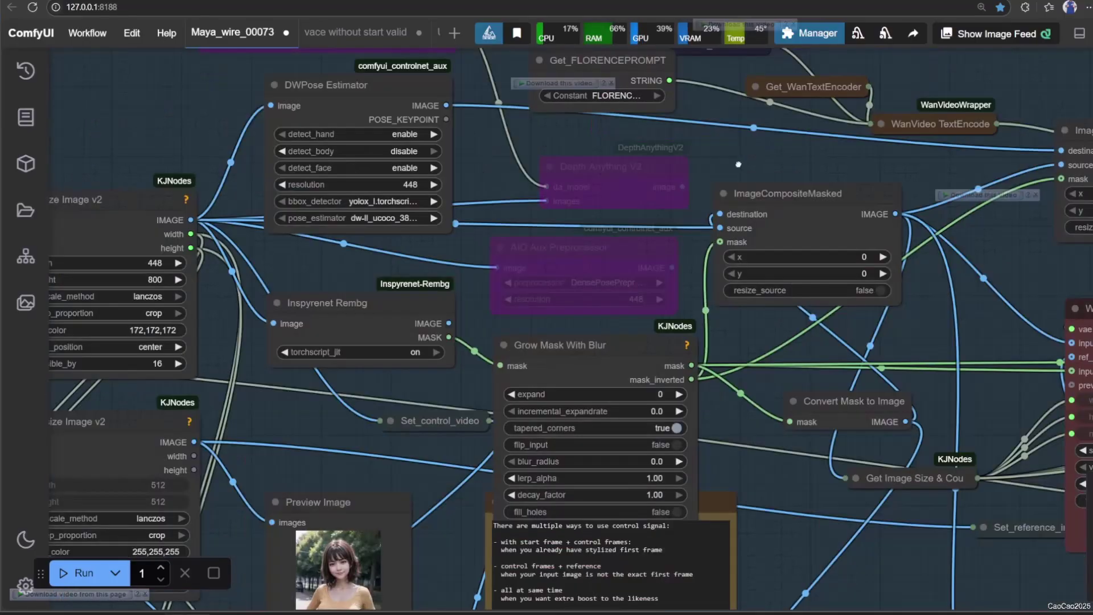
- Check the mask, masked video and pose previews, and trace the links of the second WanVideo VACE Encode node to the sampler
{"action": "left_click_drag", "start_coordinate": [749, 153], "coordinate": [352, 203]}
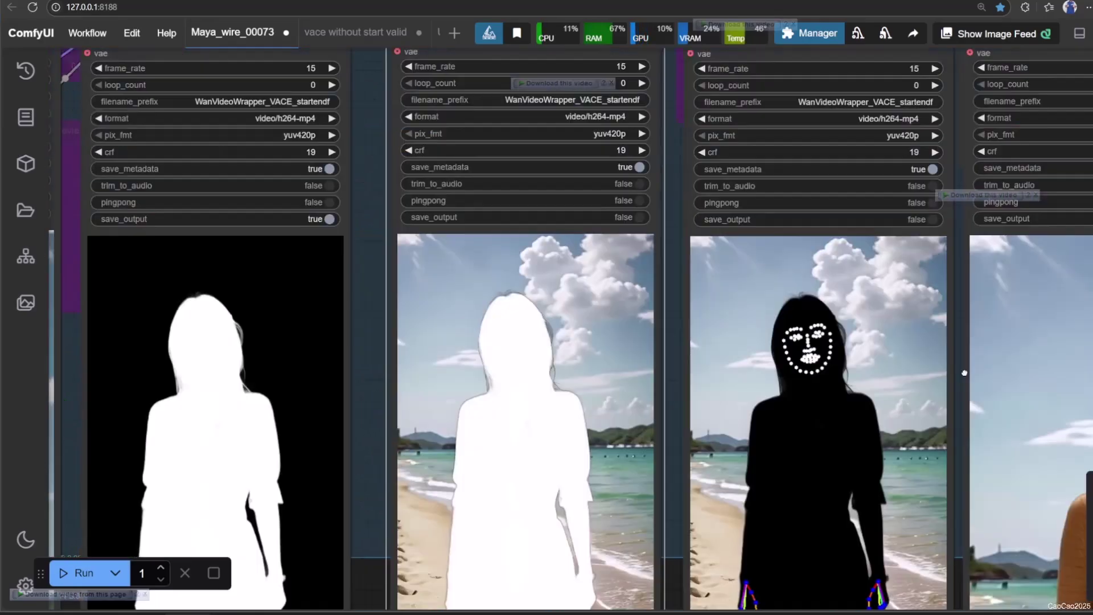
{"action": "left_click_drag", "start_coordinate": [964, 373], "coordinate": [977, 234]}
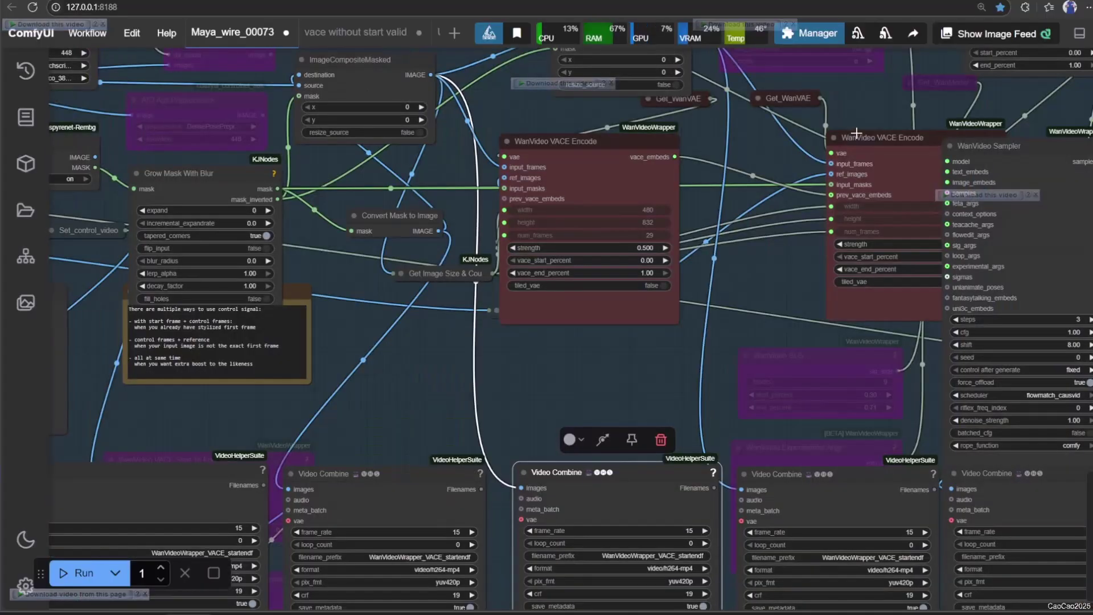
{"action": "left_click", "coordinate": [757, 139]}
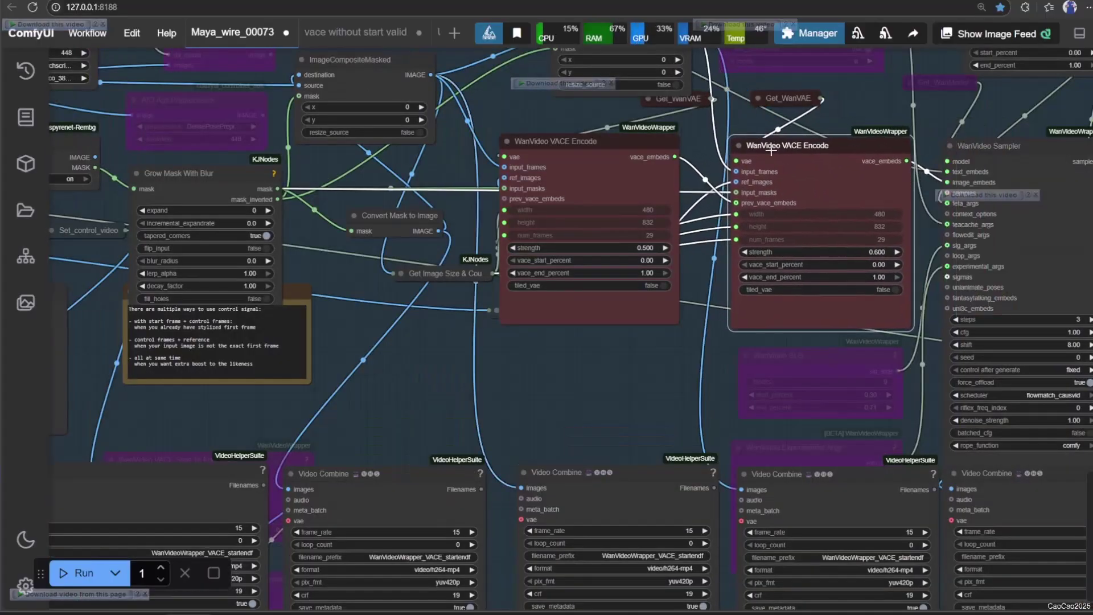
{"action": "left_click_drag", "start_coordinate": [685, 338], "coordinate": [572, 395]}
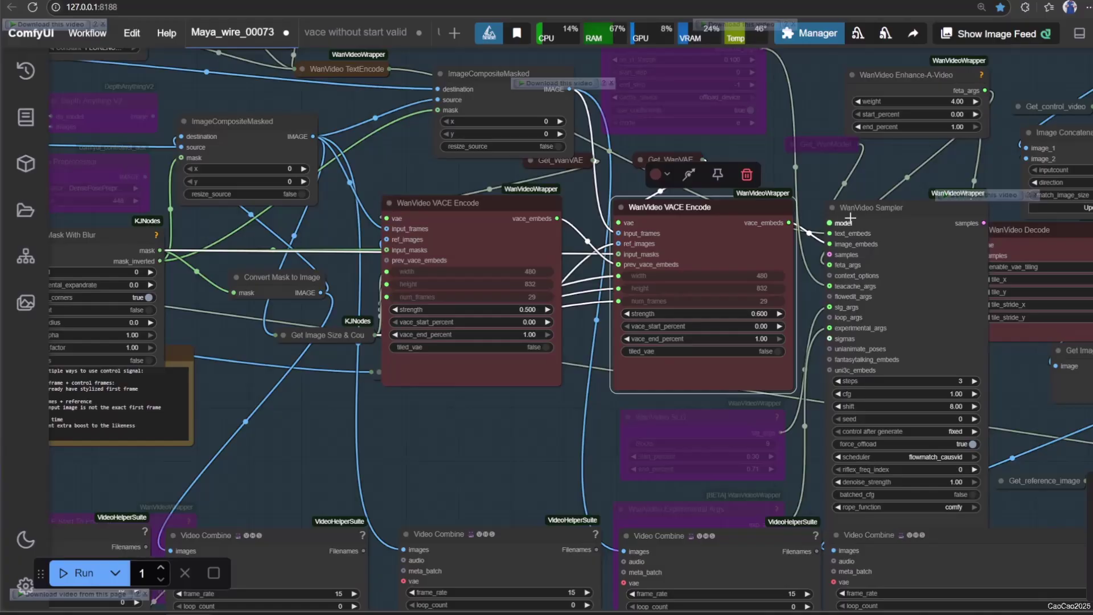
- Choose disable for detect_body in the DWPose Estimator node
{"action": "scroll", "coordinate": [382, 134], "scroll_direction": "up", "scroll_amount": 2}
{"action": "left_click_drag", "start_coordinate": [197, 89], "coordinate": [472, 286]}
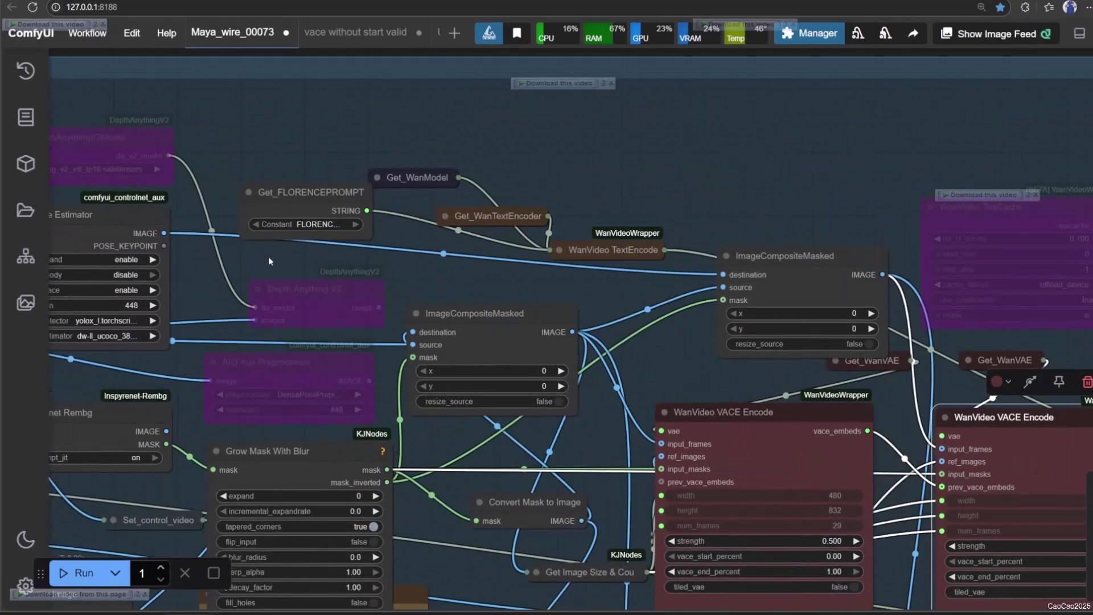
{"action": "left_click_drag", "start_coordinate": [270, 261], "coordinate": [483, 267]}
{"action": "scroll", "coordinate": [377, 265], "scroll_direction": "up", "scroll_amount": 2}
{"action": "left_click", "coordinate": [335, 286]}
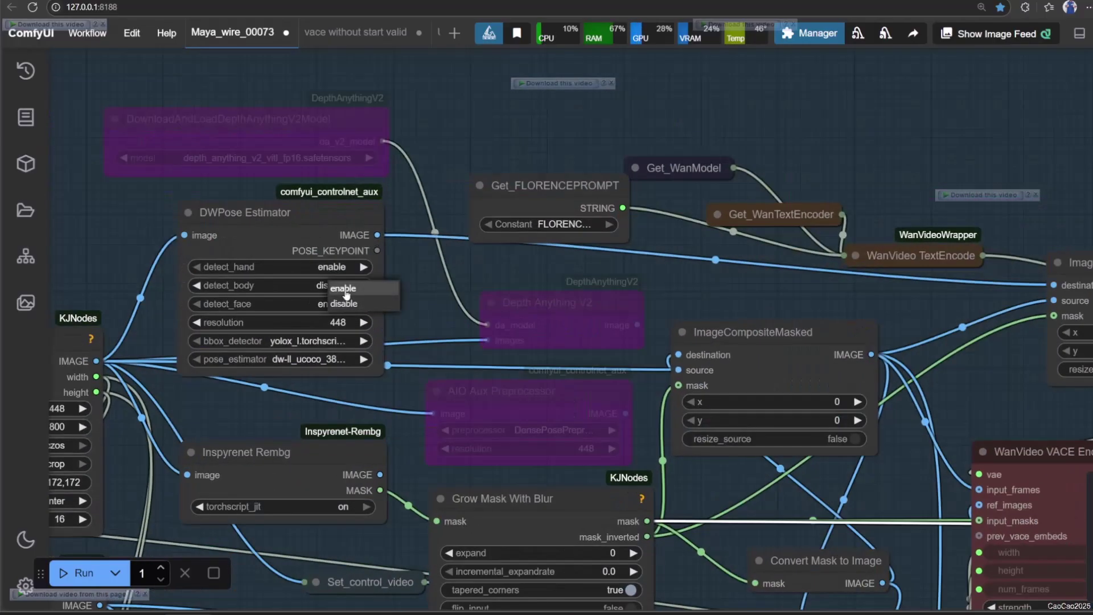
{"action": "left_click", "coordinate": [364, 305]}
- Follow the two WanVideo VACE Encode nodes down to the Video Combine previews and compare the masked and pose videos with the generated result
{"action": "left_click_drag", "start_coordinate": [1045, 396], "coordinate": [479, 227]}
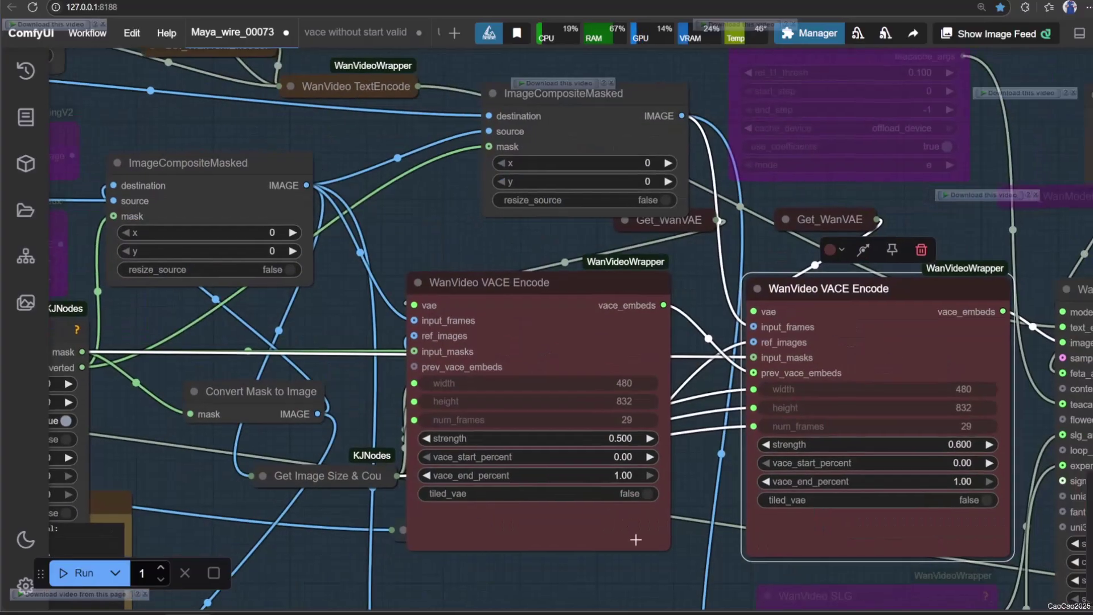
{"action": "scroll", "coordinate": [487, 226], "scroll_direction": "down", "scroll_amount": 4}
{"action": "scroll", "coordinate": [592, 366], "scroll_direction": "down", "scroll_amount": 4}
{"action": "left_click_drag", "start_coordinate": [599, 376], "coordinate": [595, 320]}
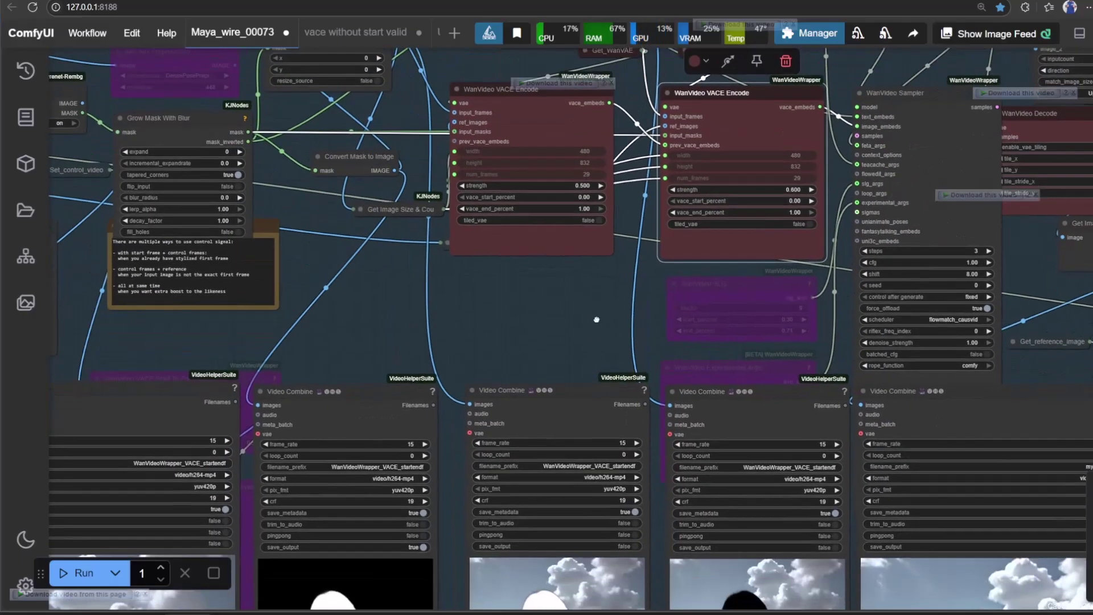
{"action": "left_click_drag", "start_coordinate": [461, 514], "coordinate": [453, 385]}
{"action": "left_click", "coordinate": [459, 385]}
{"action": "scroll", "coordinate": [442, 412], "scroll_direction": "down", "scroll_amount": 5}
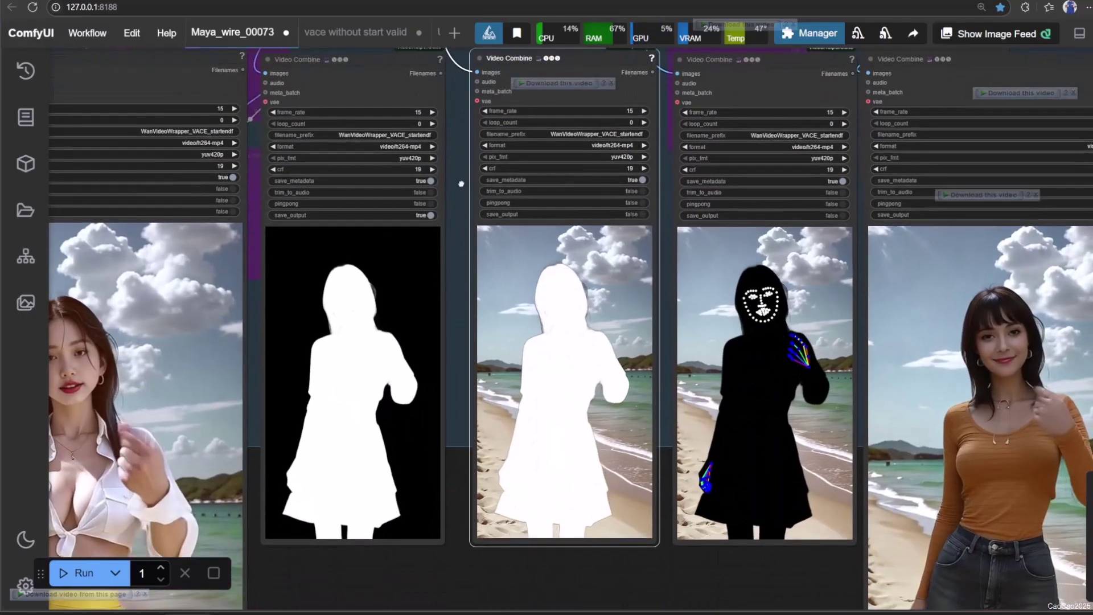
{"action": "scroll", "coordinate": [552, 466], "scroll_direction": "down", "scroll_amount": 3}
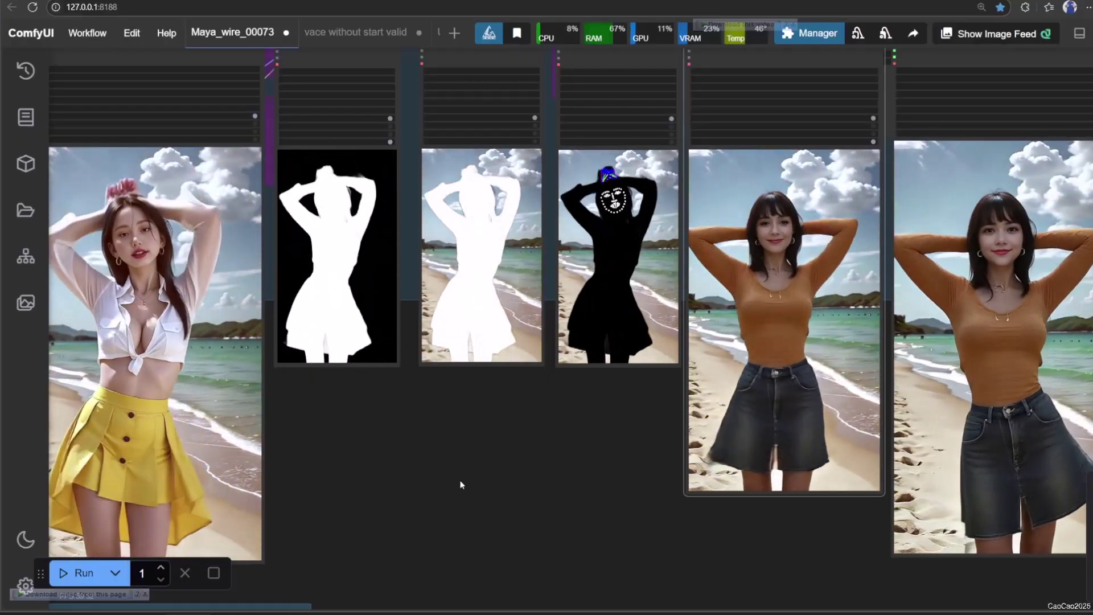
- Examine the loaded reference image and compare it with the source, mask, pose and generated video previews
{"action": "left_click_drag", "start_coordinate": [441, 464], "coordinate": [584, 512]}
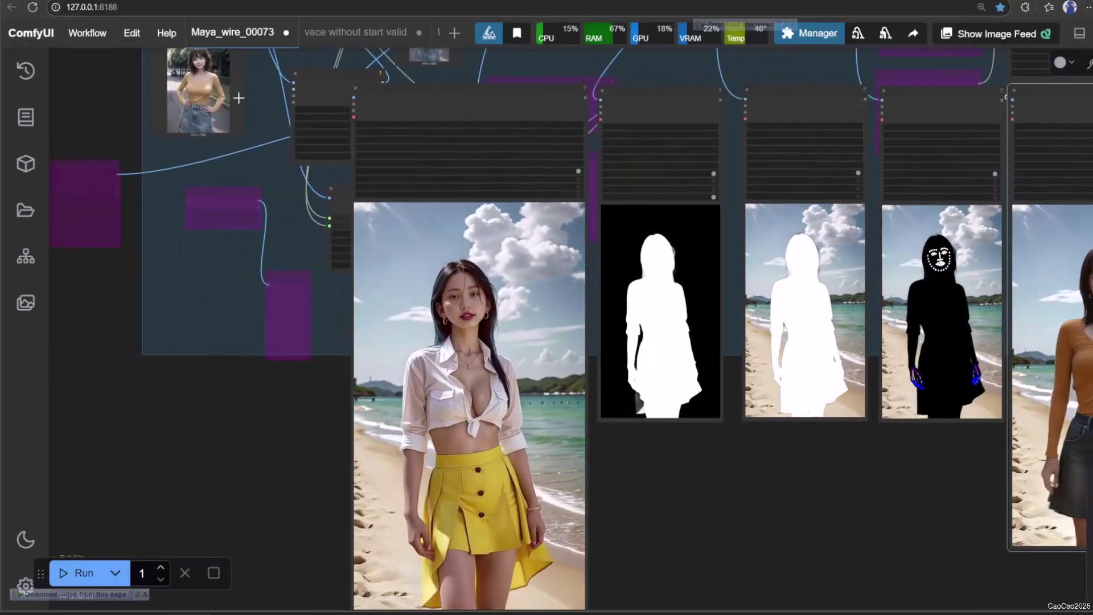
{"action": "left_click_drag", "start_coordinate": [248, 116], "coordinate": [376, 266]}
{"action": "scroll", "coordinate": [374, 265], "scroll_direction": "up", "scroll_amount": 9}
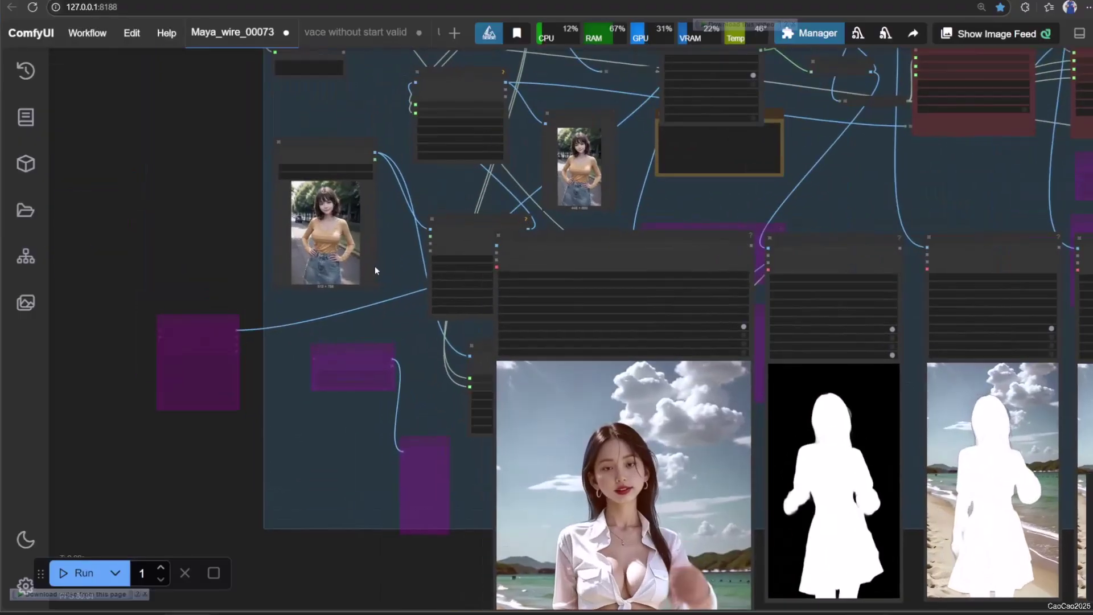
{"action": "scroll", "coordinate": [295, 296], "scroll_direction": "down", "scroll_amount": 5}
{"action": "scroll", "coordinate": [311, 369], "scroll_direction": "down", "scroll_amount": 1}
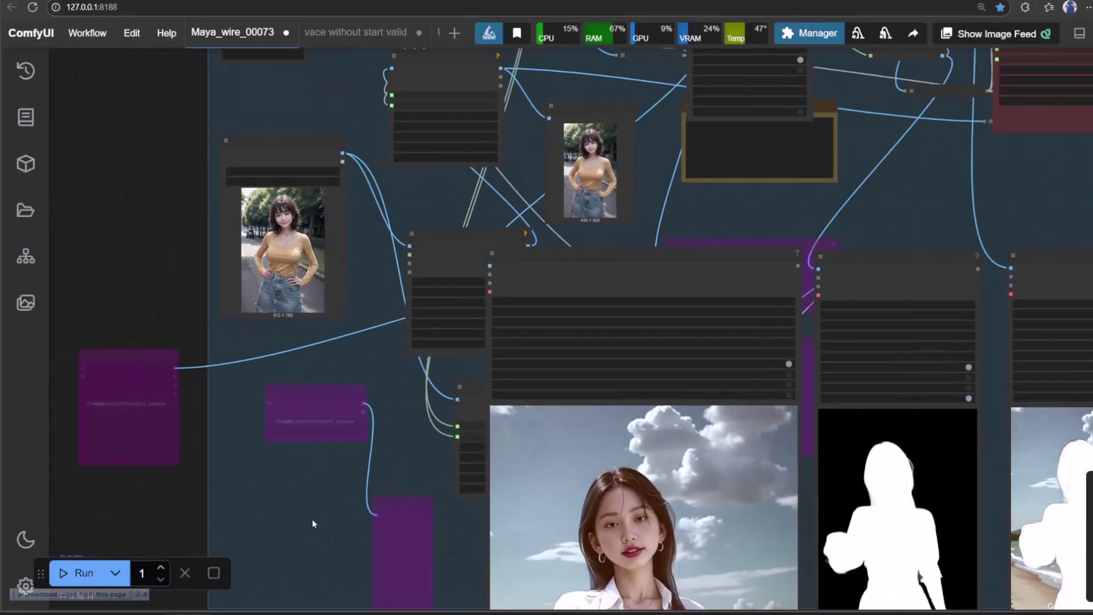
{"action": "left_click_drag", "start_coordinate": [312, 518], "coordinate": [244, 164]}
{"action": "scroll", "coordinate": [720, 363], "scroll_direction": "down", "scroll_amount": 3}
{"action": "left_click_drag", "start_coordinate": [886, 448], "coordinate": [511, 420]}
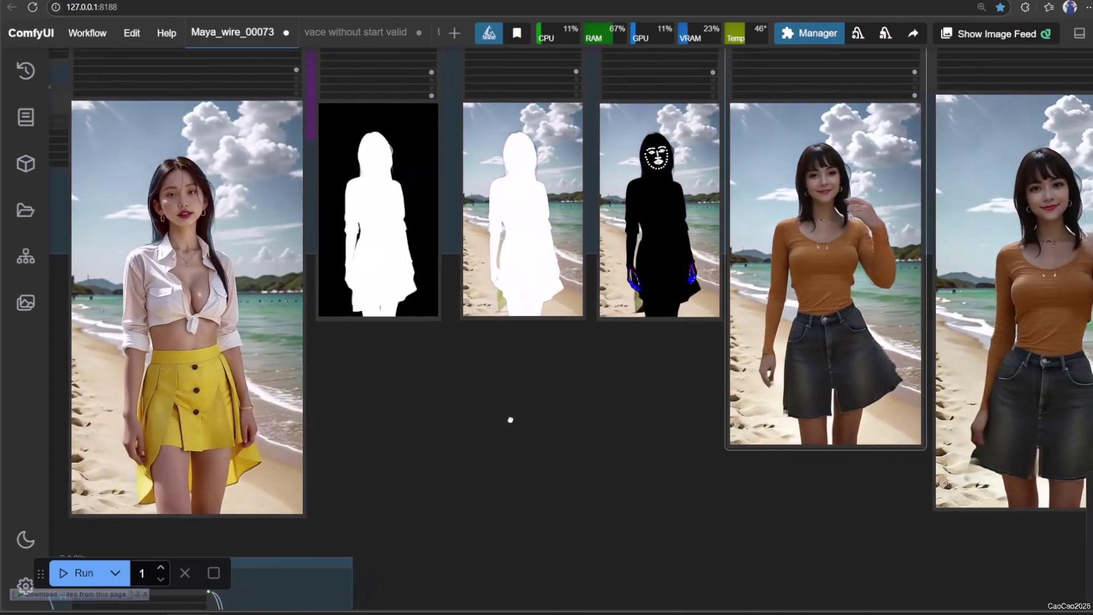
{"action": "scroll", "coordinate": [511, 420], "scroll_direction": "down", "scroll_amount": 1}
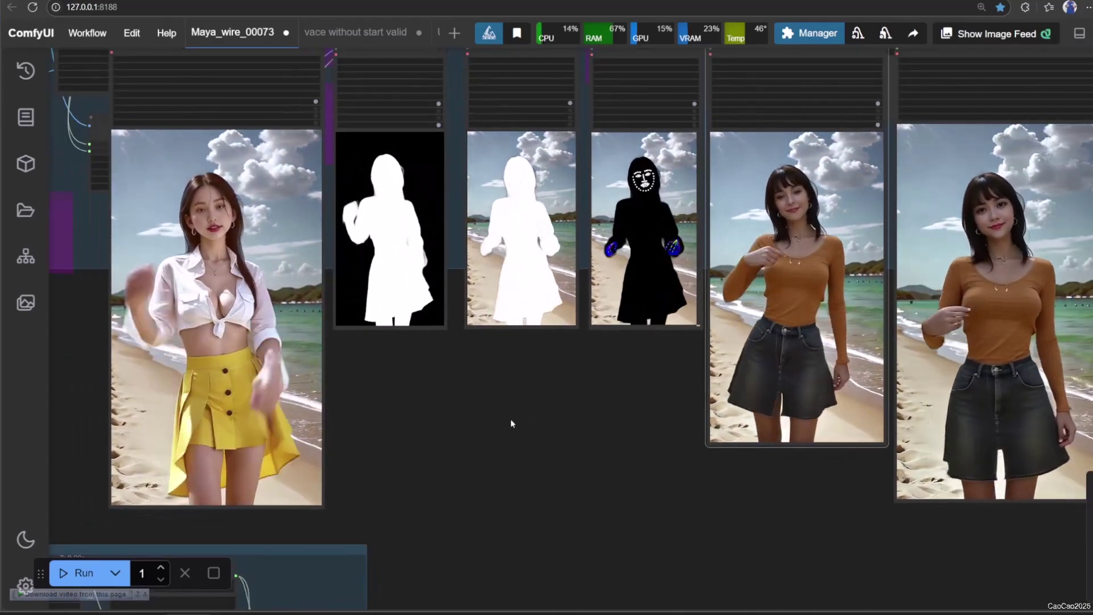